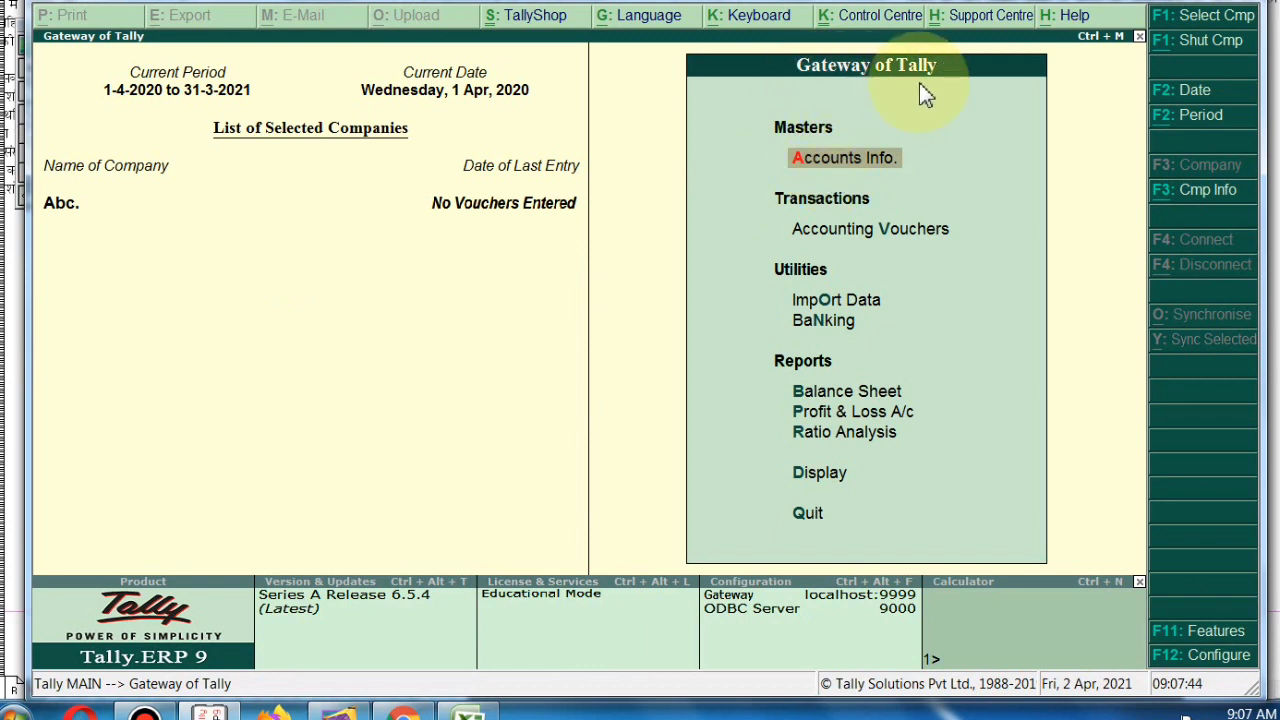
# - Open accounting voucher entry and set the voucher type to Payment
pyautogui.click(886, 248)
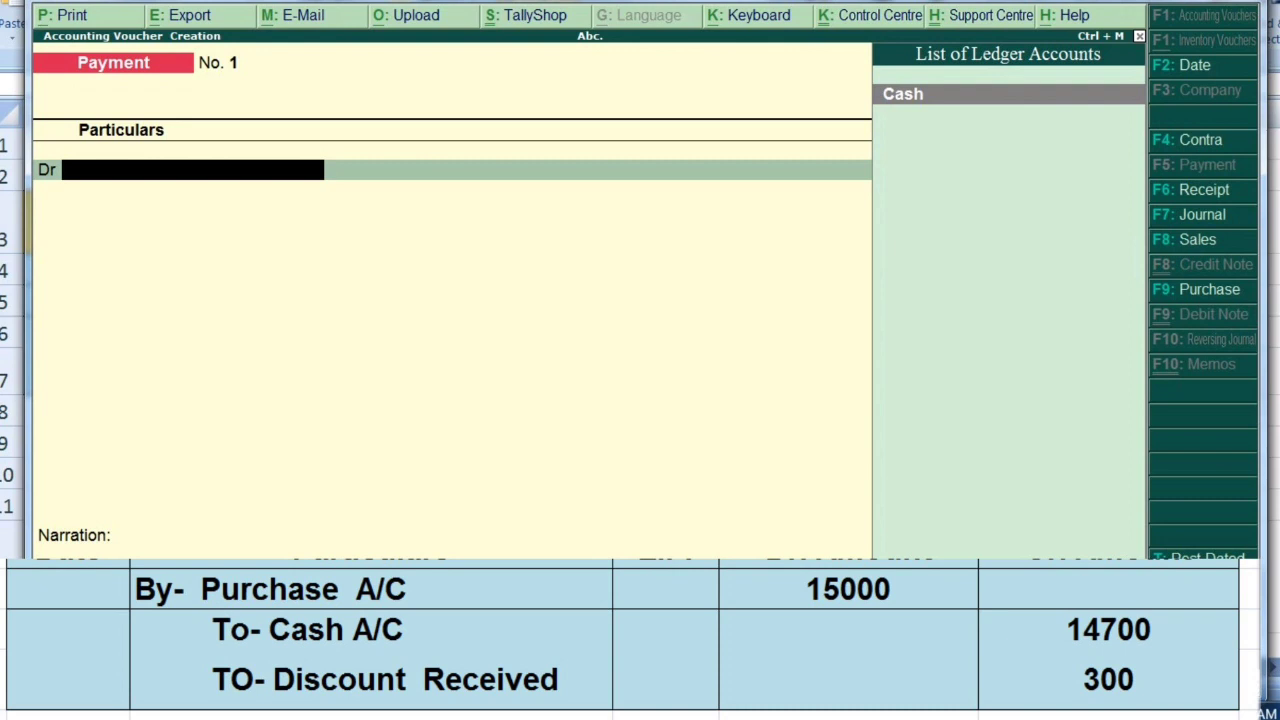
pyautogui.press('F5')
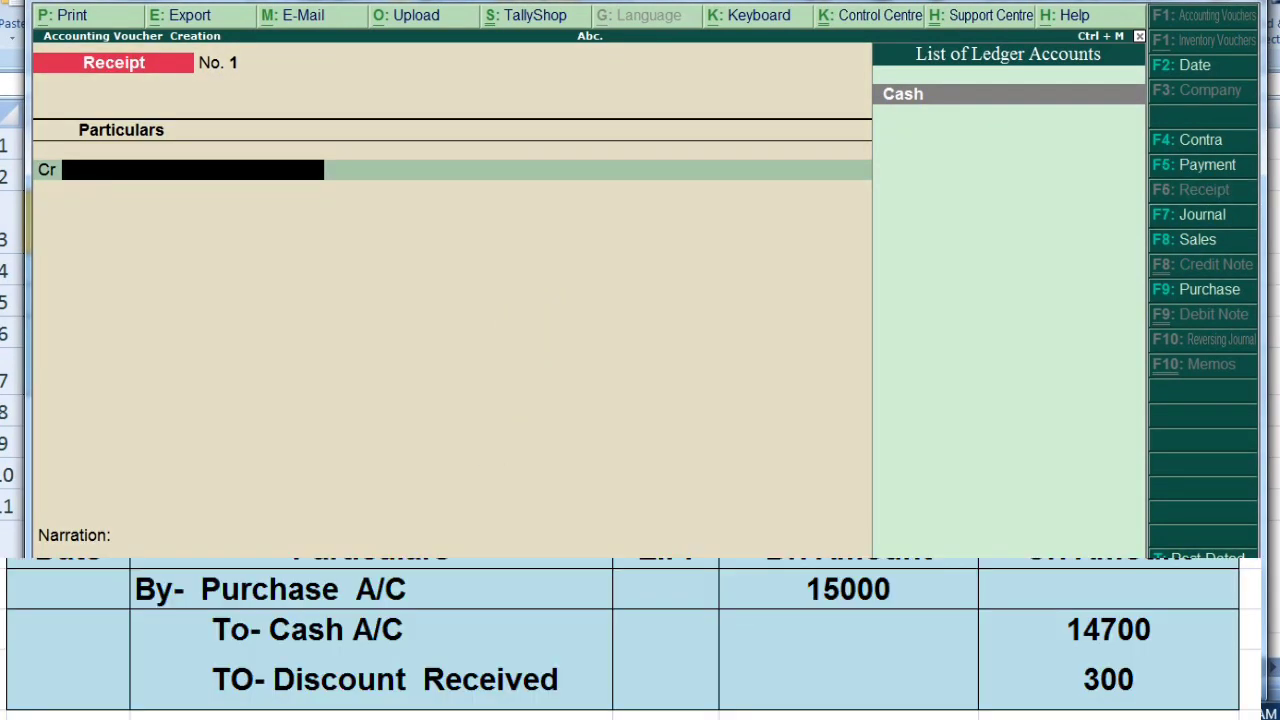
pyautogui.press('F5')
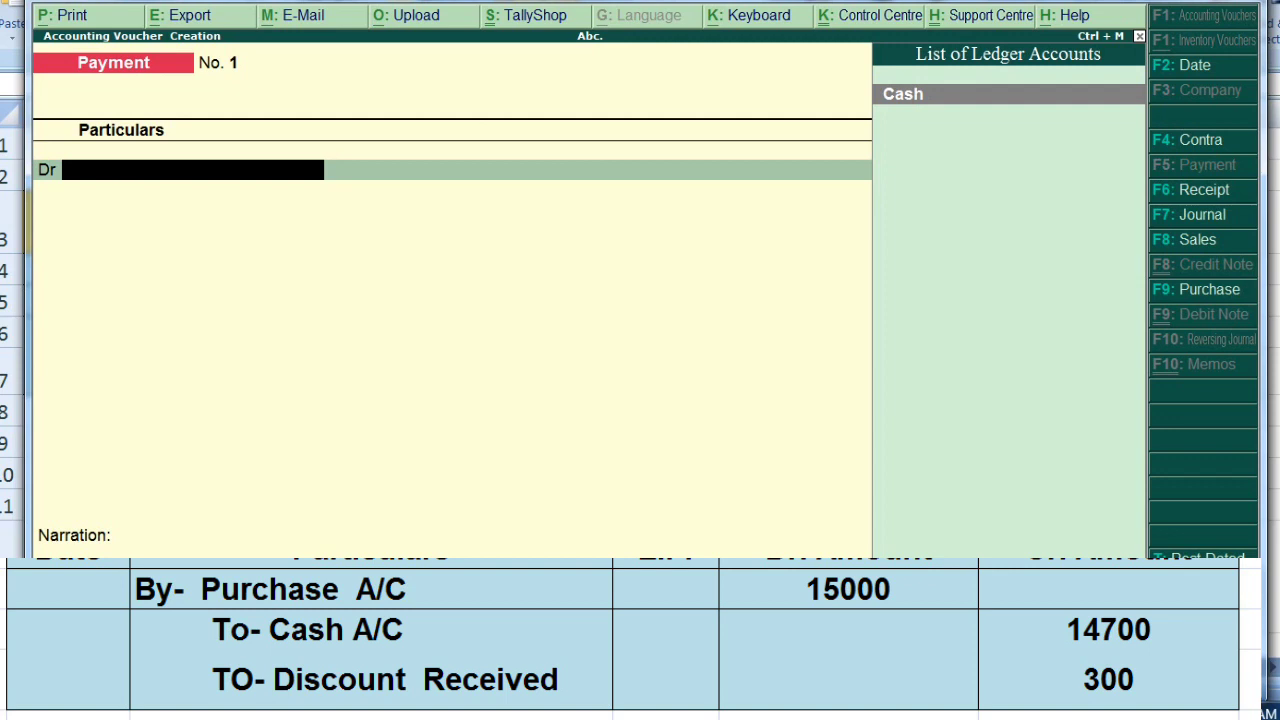
# - Create a ledger named Purchase under Purchase Accounts from the voucher's debit line, with ledger type Not Applicable and no bank details
pyautogui.hotkey('alt', 'c')
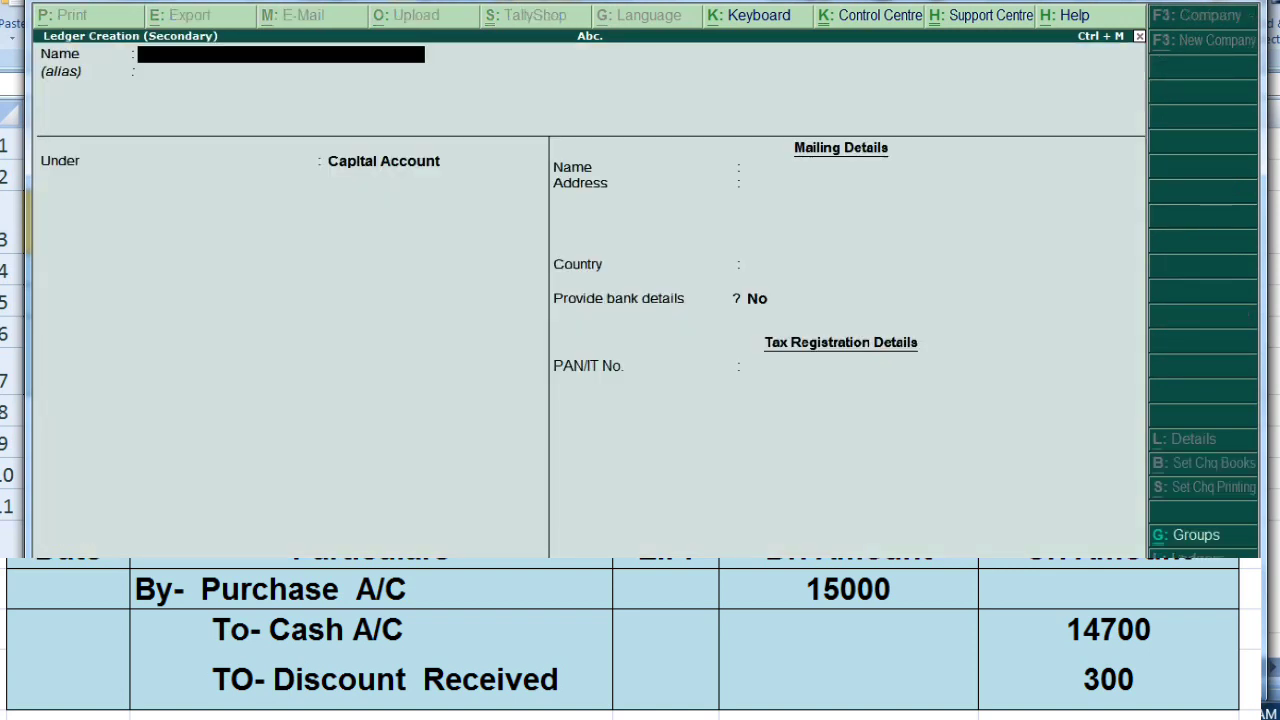
pyautogui.write('Purchase')
pyautogui.press('Return')
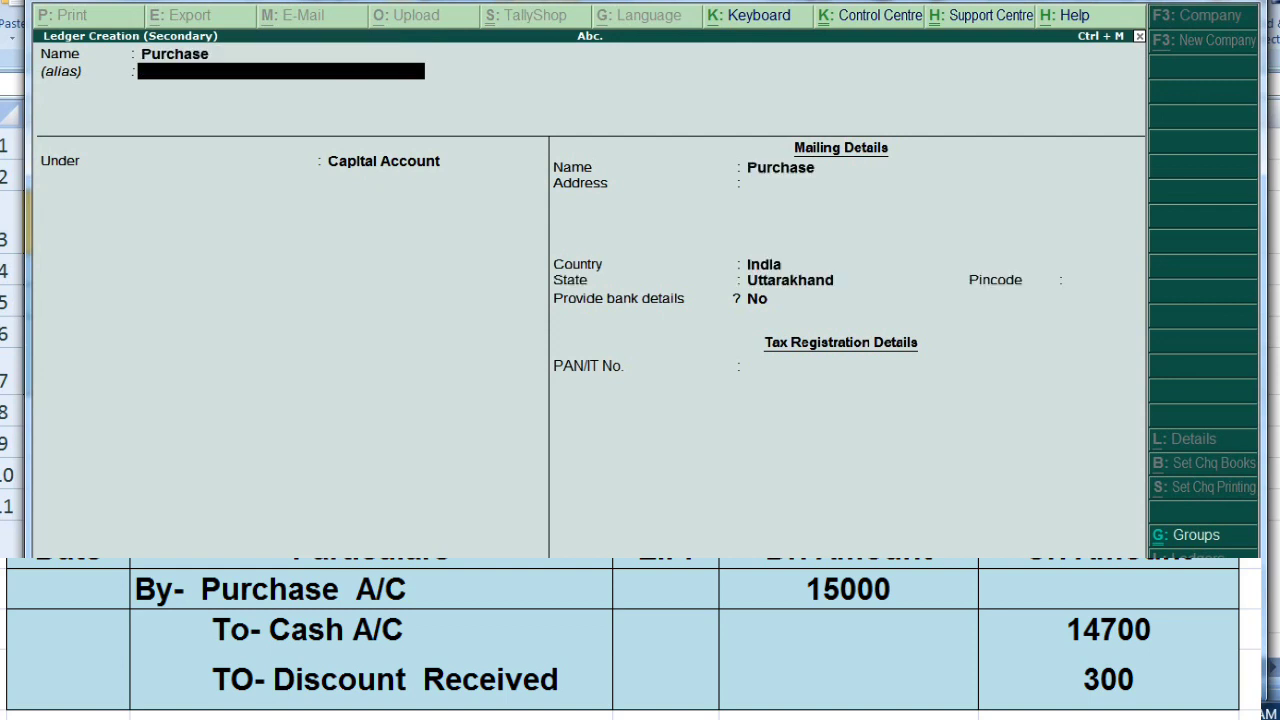
pyautogui.press('Return')
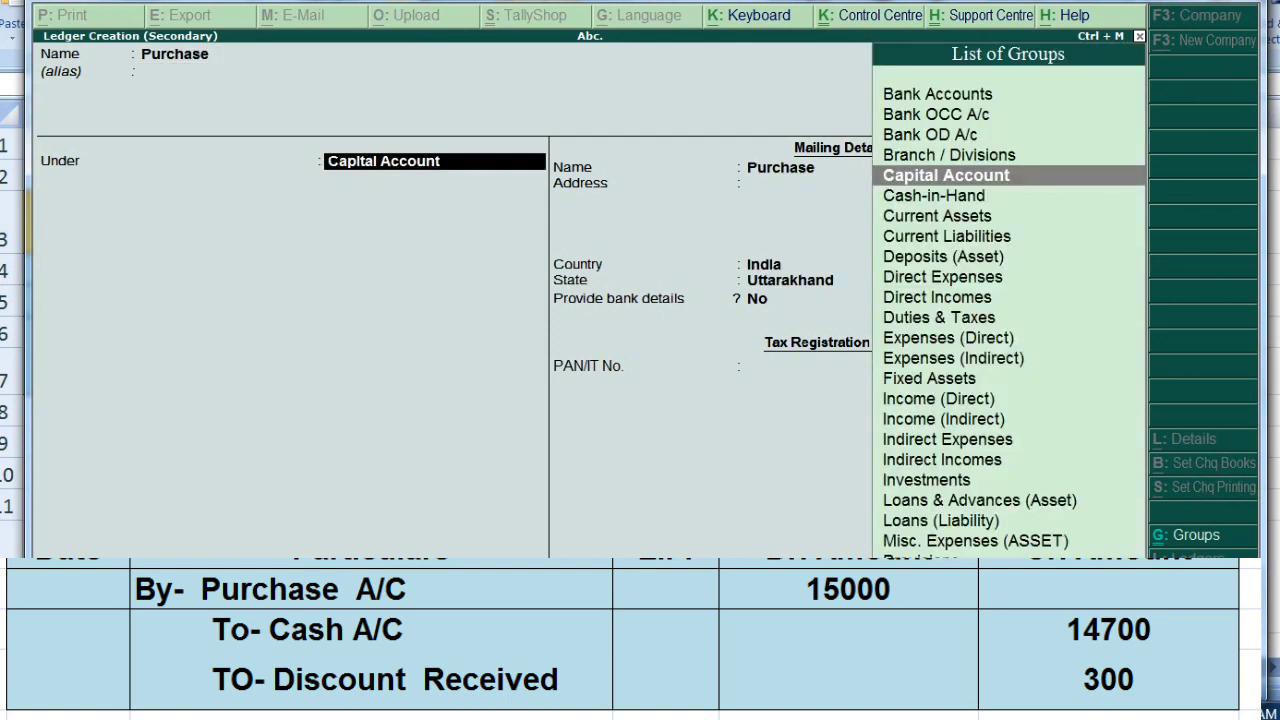
pyautogui.write('P')
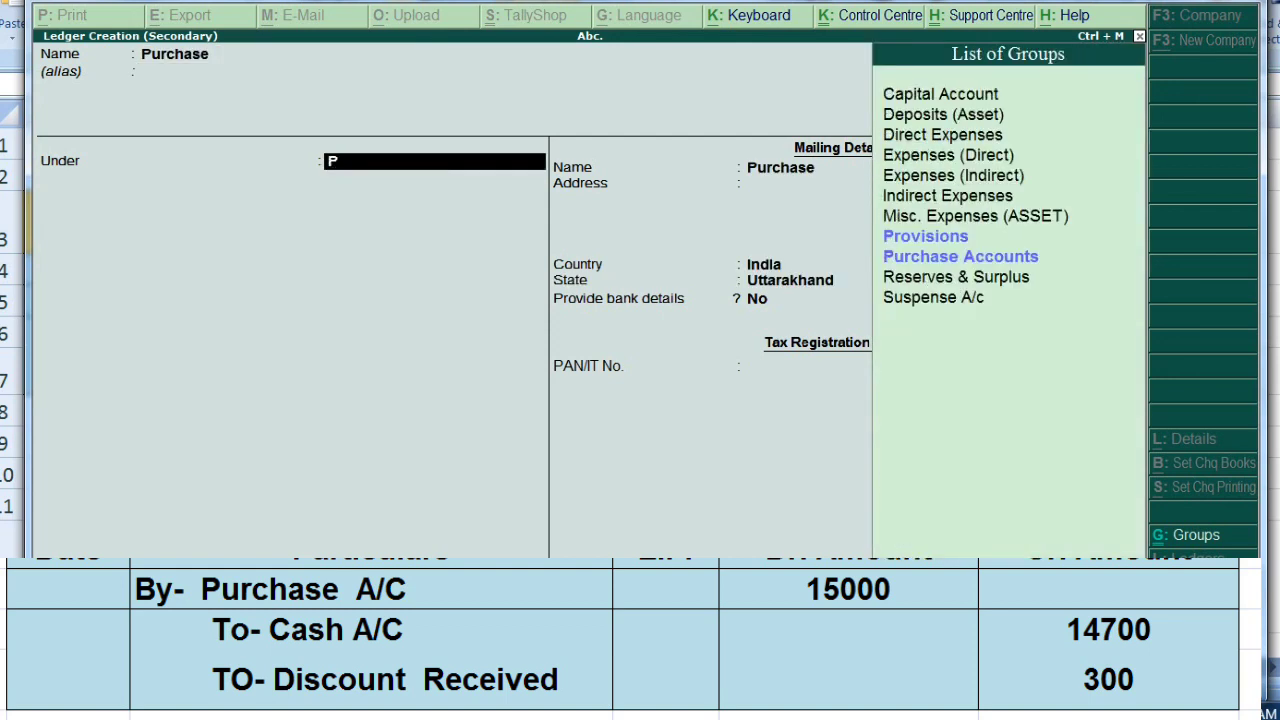
pyautogui.press('Down')
pyautogui.press('Down')
pyautogui.press('Return')
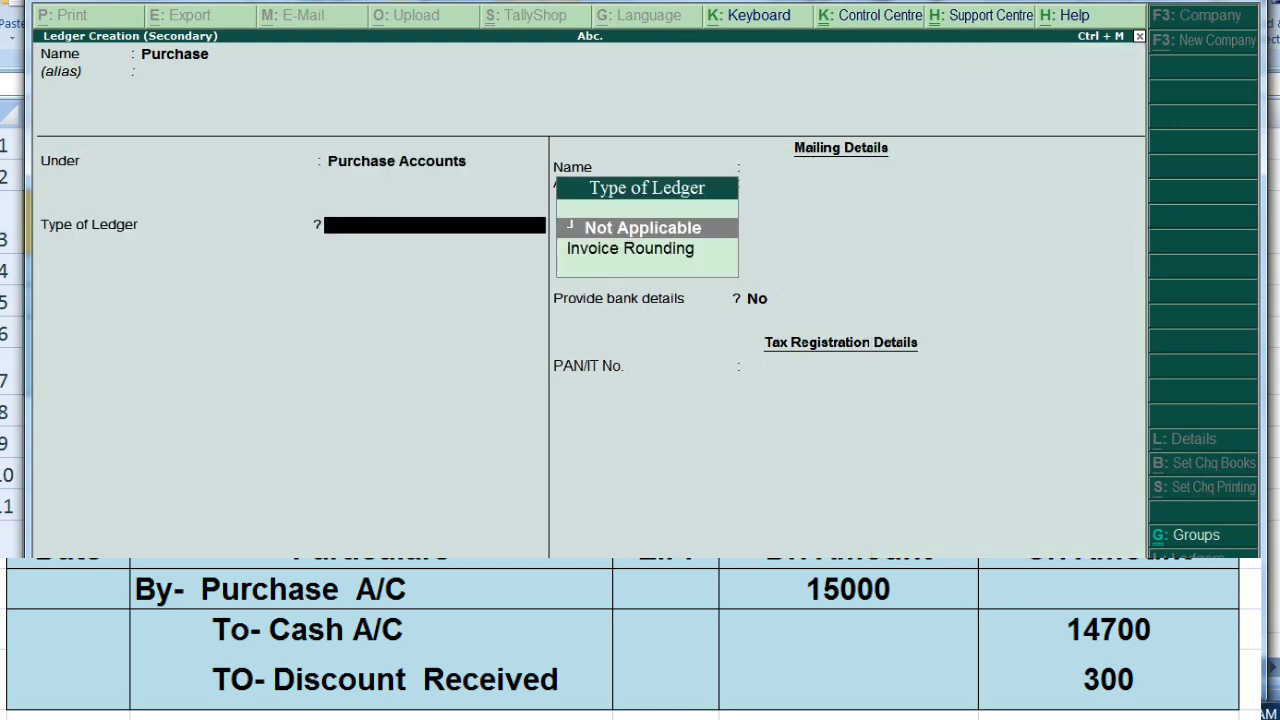
pyautogui.press('Return')
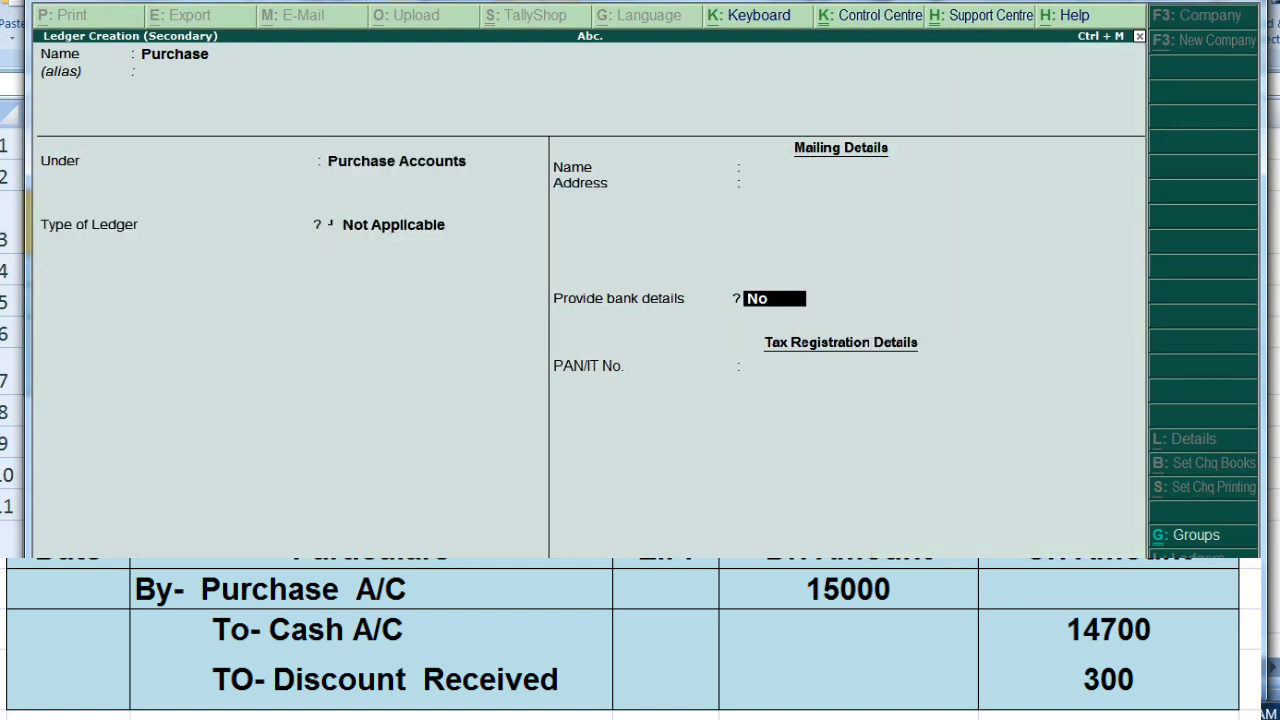
pyautogui.press('Return')
pyautogui.press('Return')
# - Debit Purchase with 15000 and credit Cash with 14700 in the payment voucher
pyautogui.write('15000')
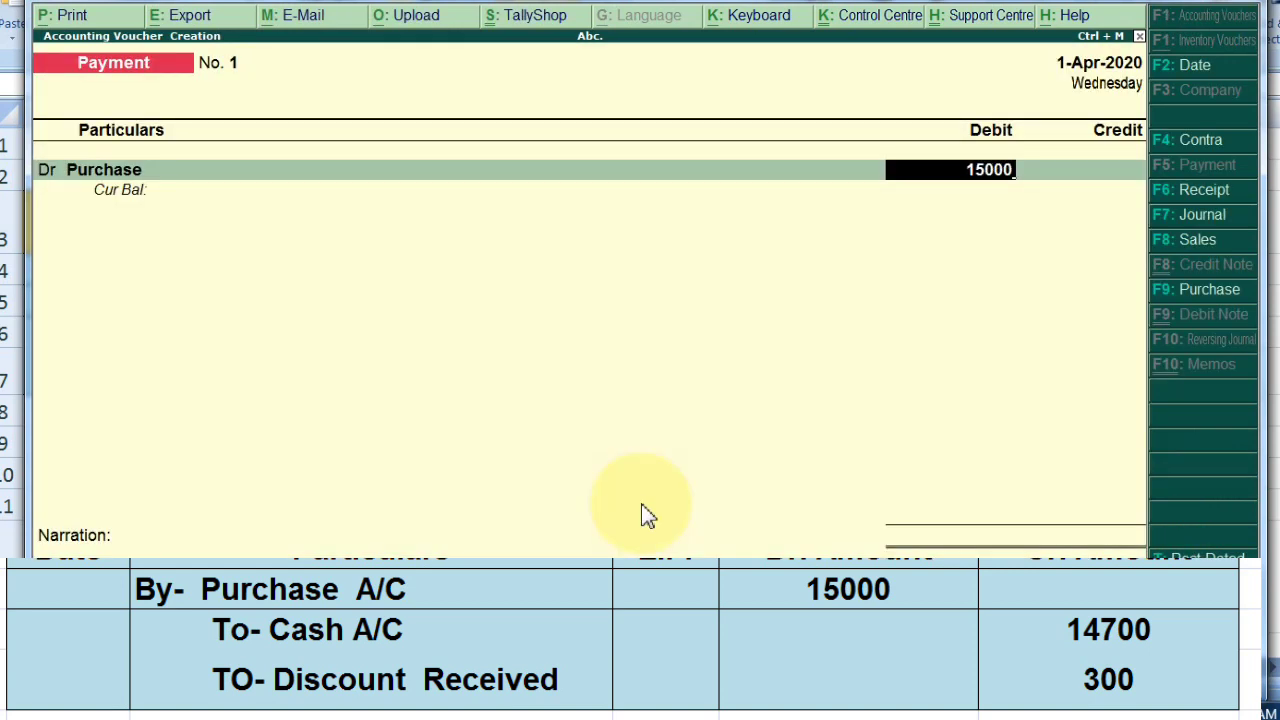
pyautogui.press('Return')
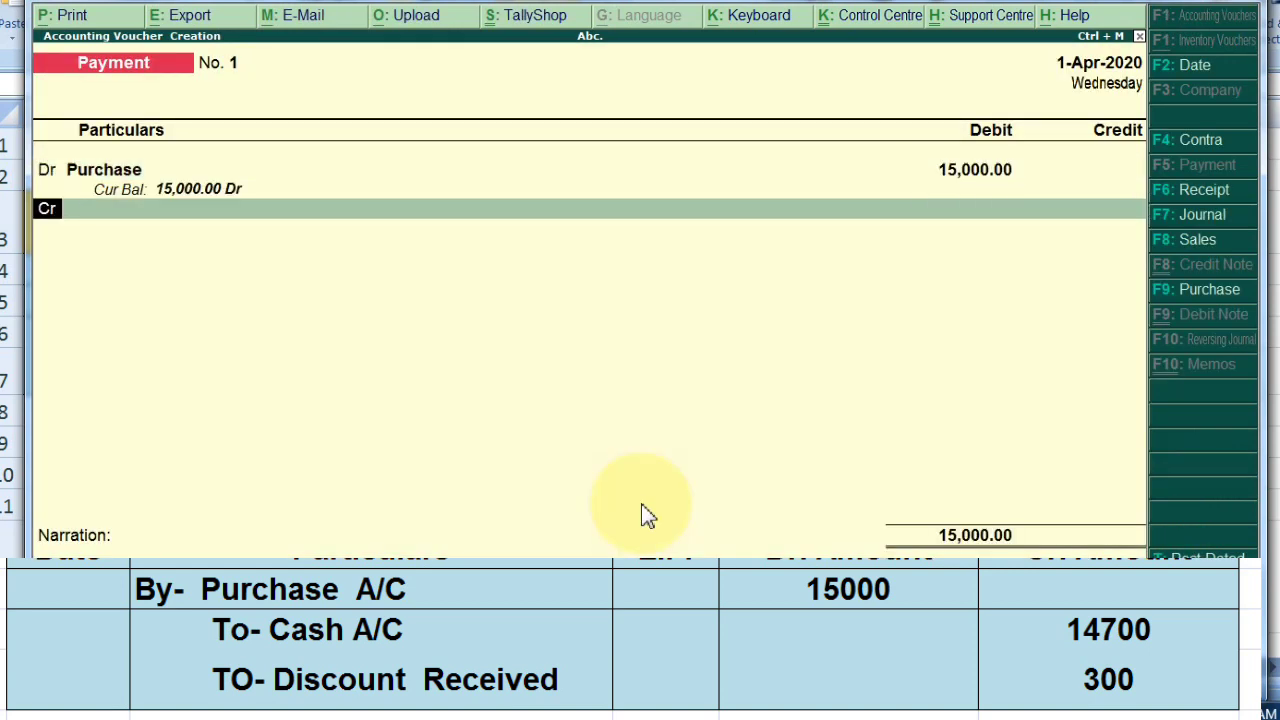
pyautogui.press('Return')
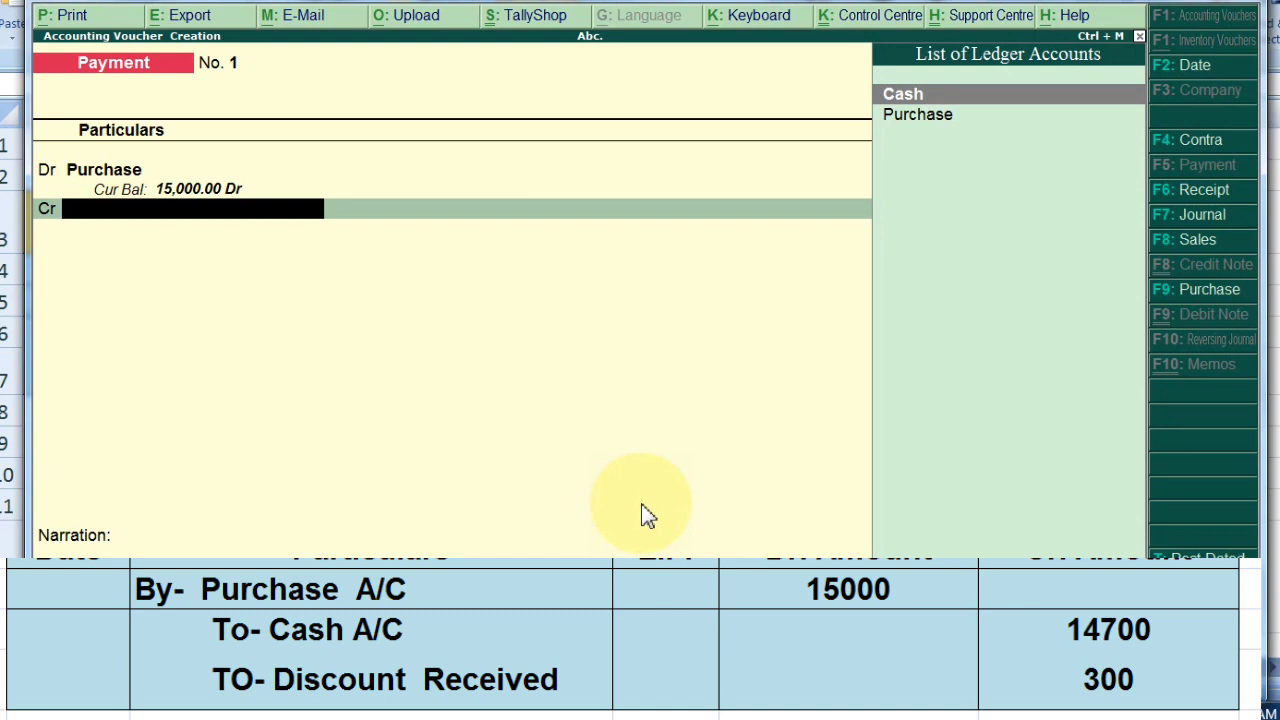
pyautogui.press('Return')
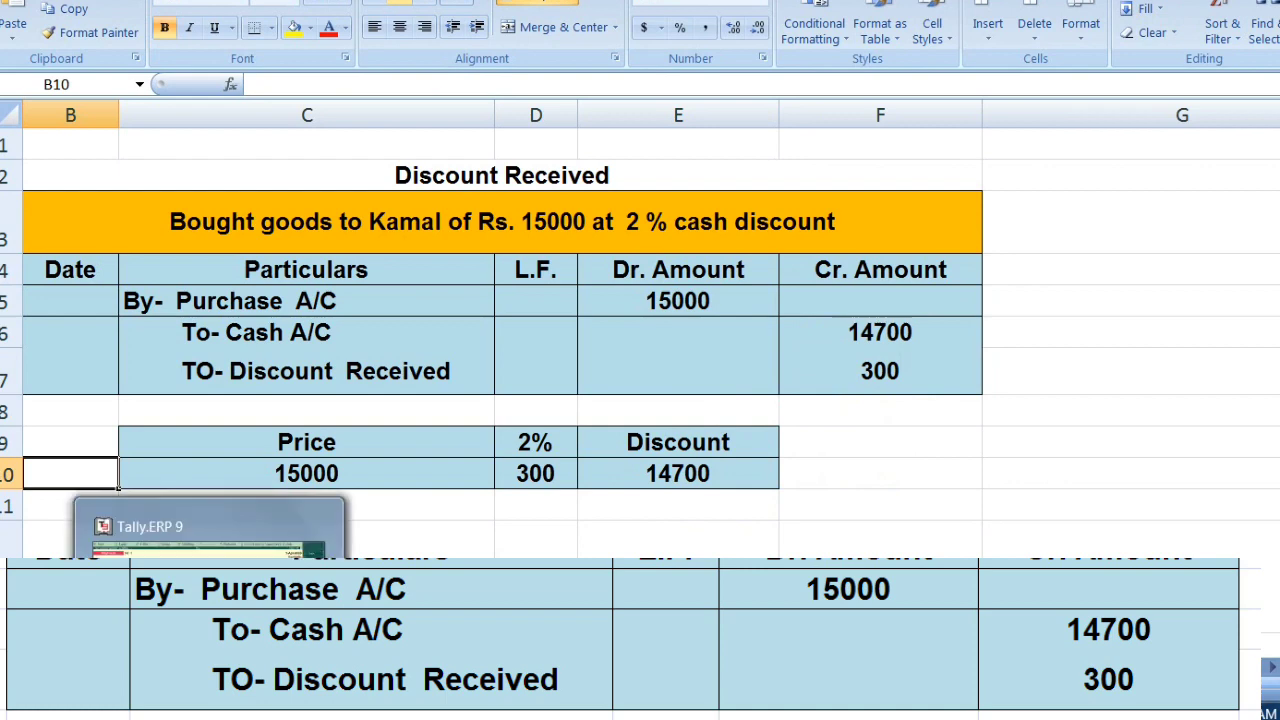
pyautogui.click(209, 706)
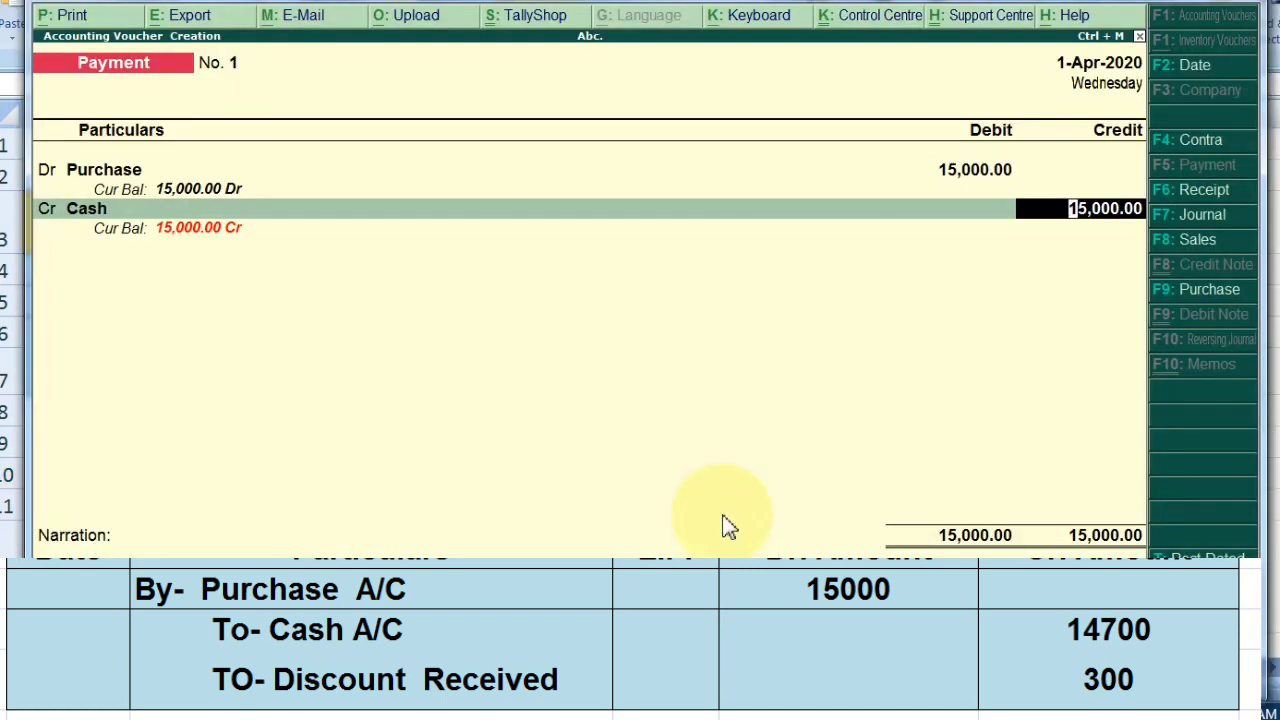
pyautogui.write('14700')
pyautogui.press('Return')
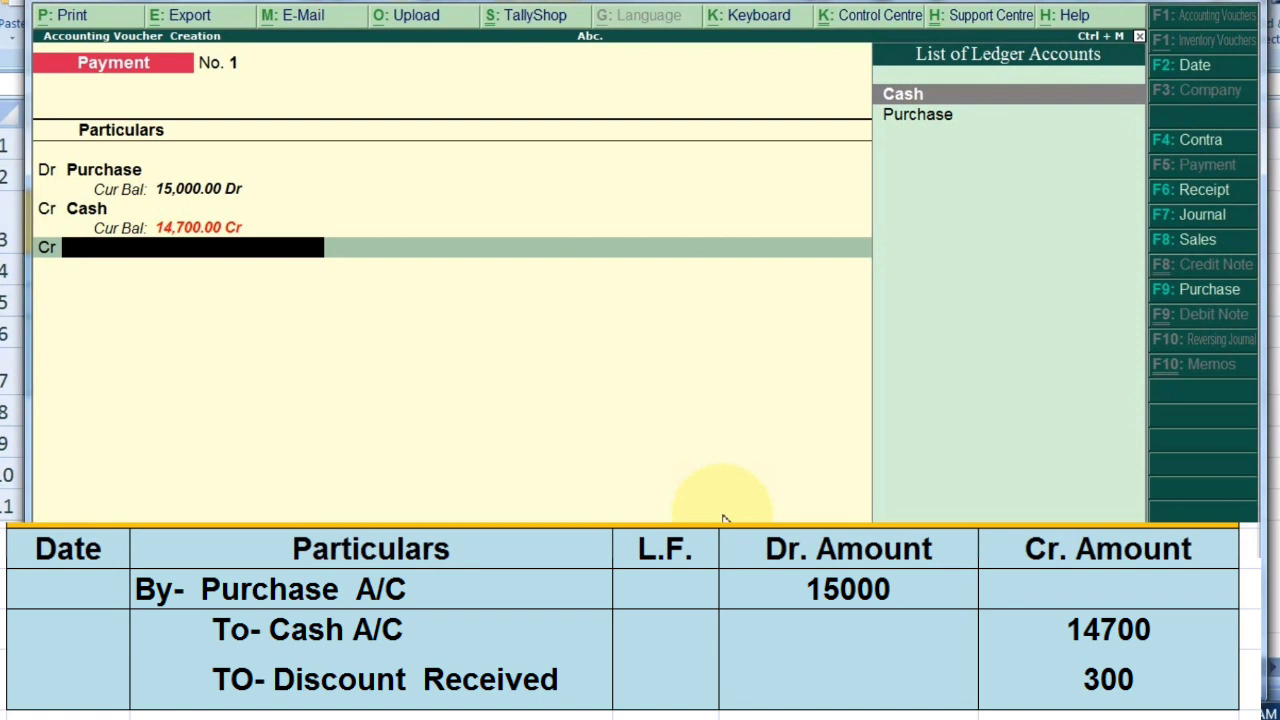
# - Create a ledger named Discount Received under Indirect Incomes for the second credit line, with ledger type Not Applicable and no bank details
pyautogui.hotkey('alt', 'c')
pyautogui.write('D')
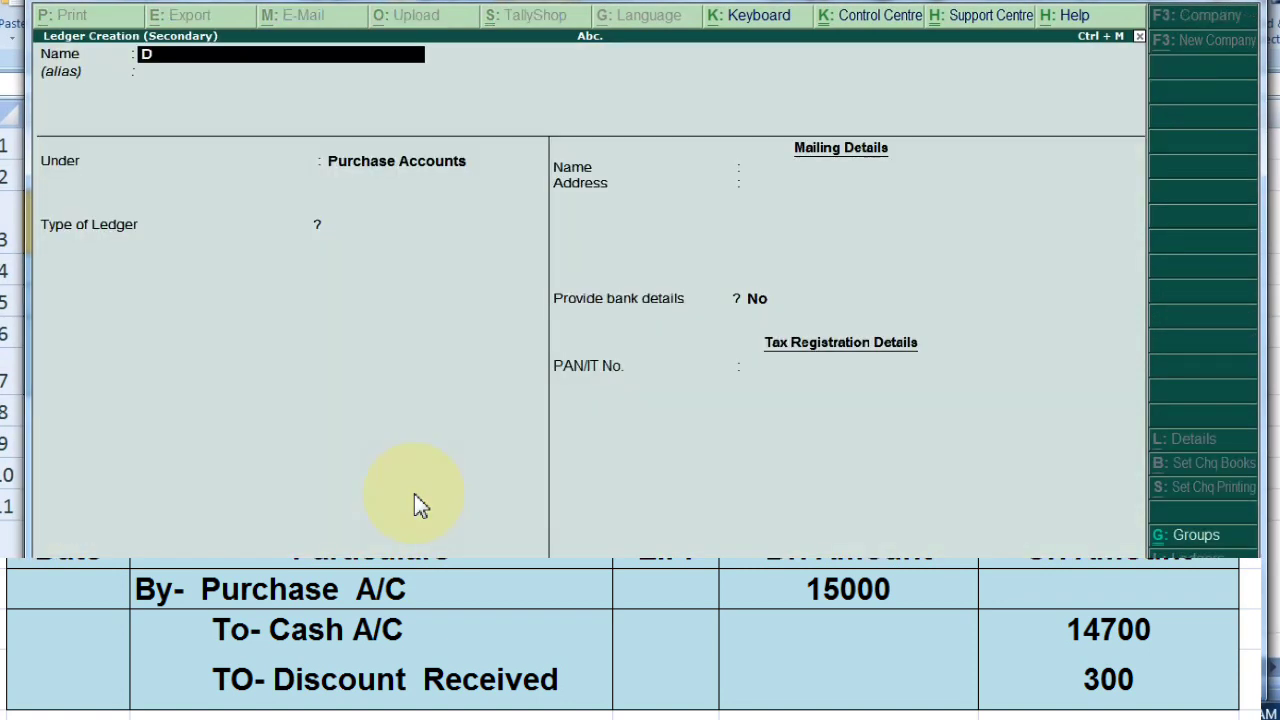
pyautogui.write('iscount Received')
pyautogui.press('Return')
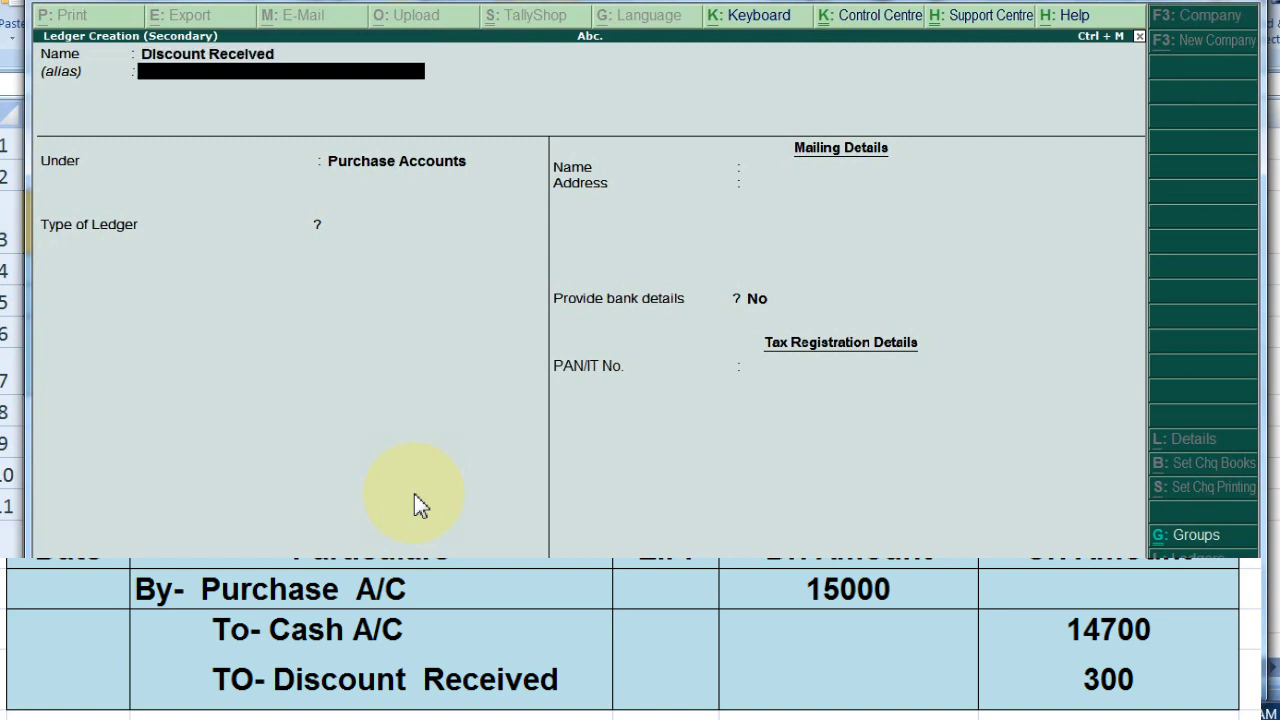
pyautogui.press('Return')
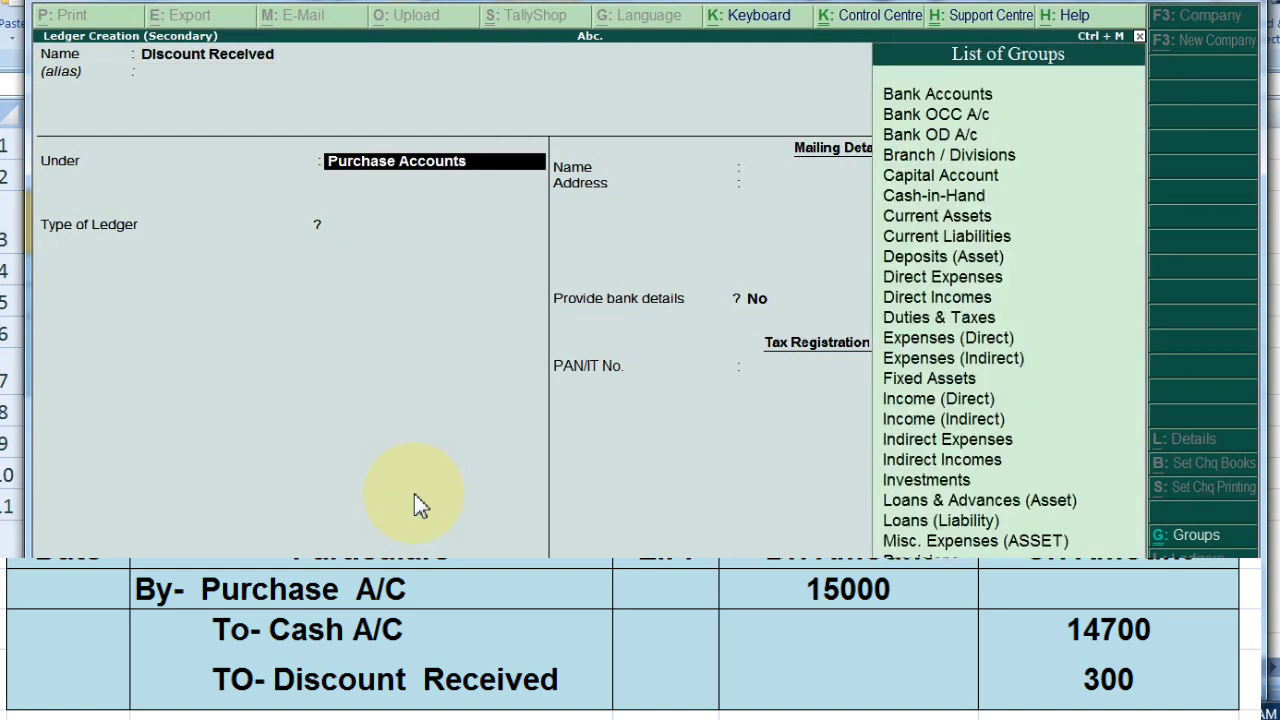
pyautogui.write('I')
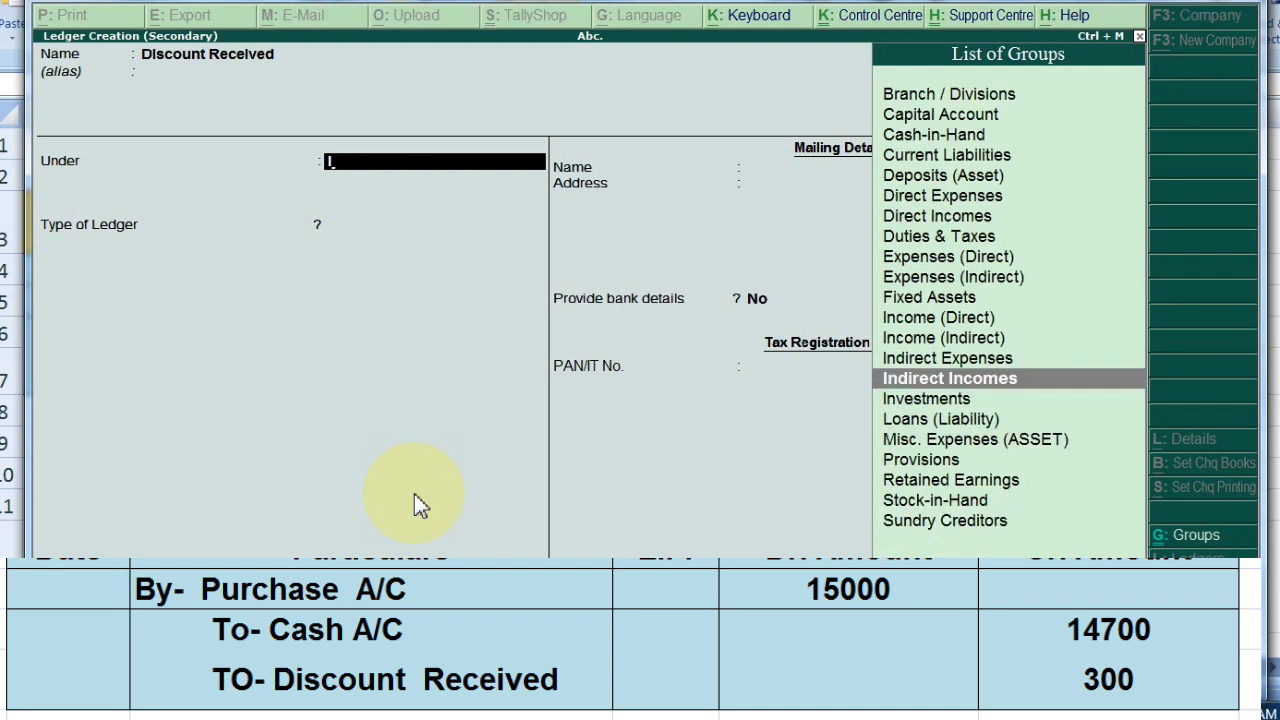
pyautogui.press('Return')
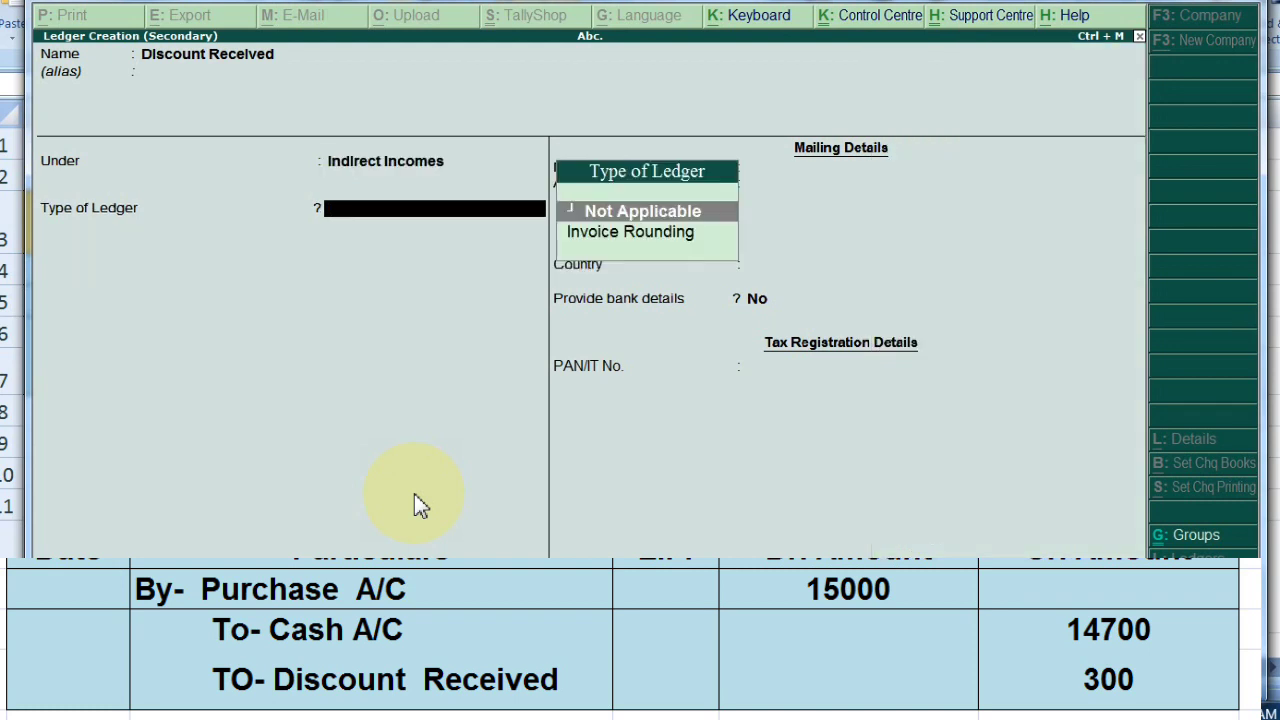
pyautogui.press('Return')
pyautogui.press('Return')
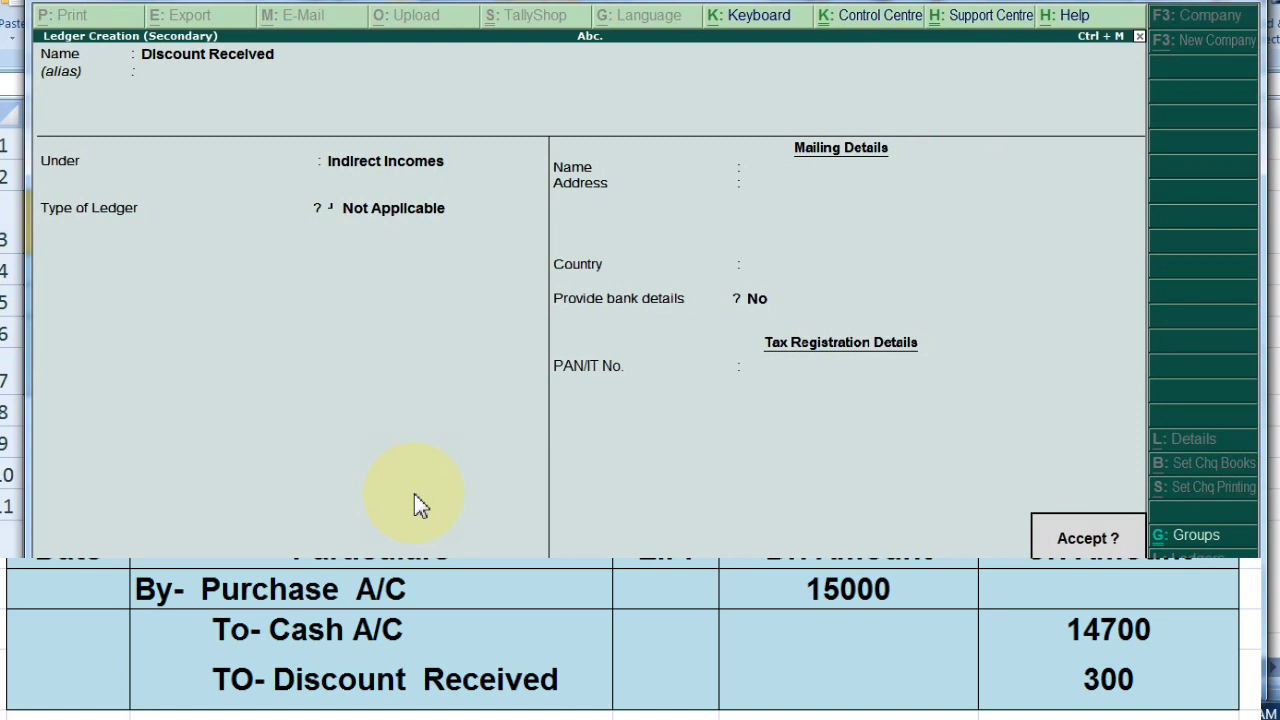
pyautogui.press('Return')
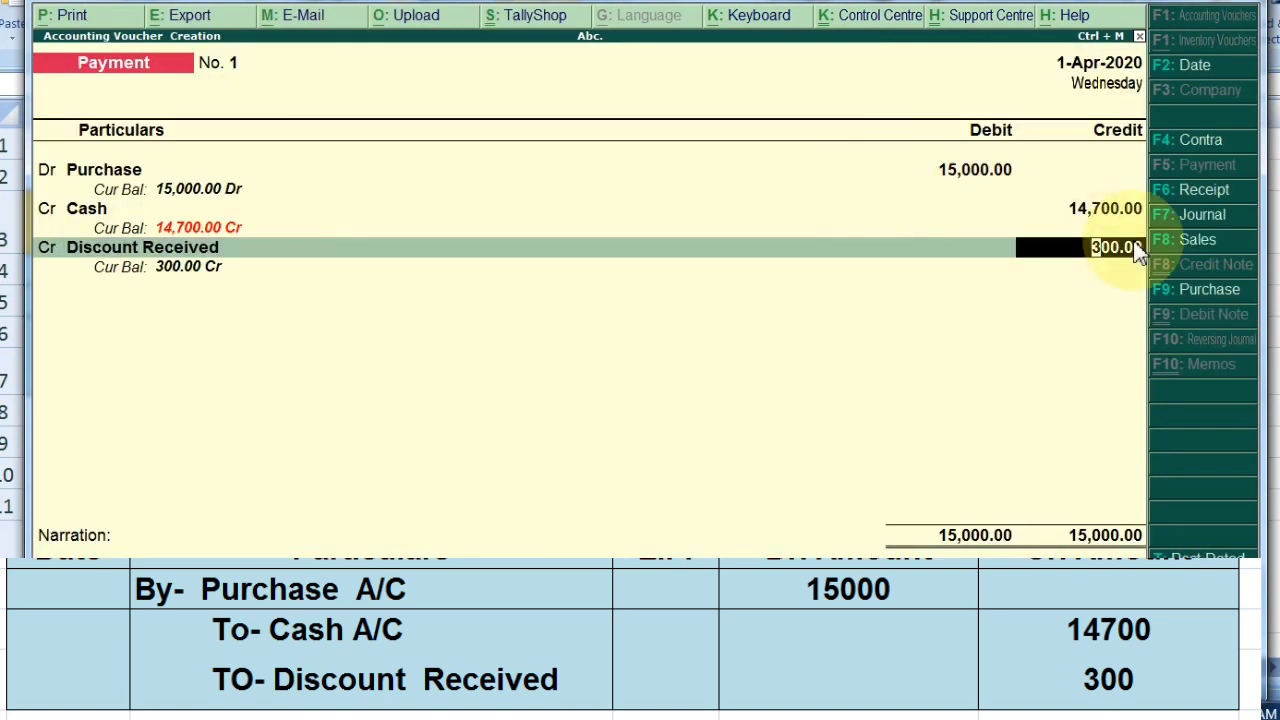
# - Credit Discount Received with 300 and save the payment voucher without a narration
pyautogui.press('Return')
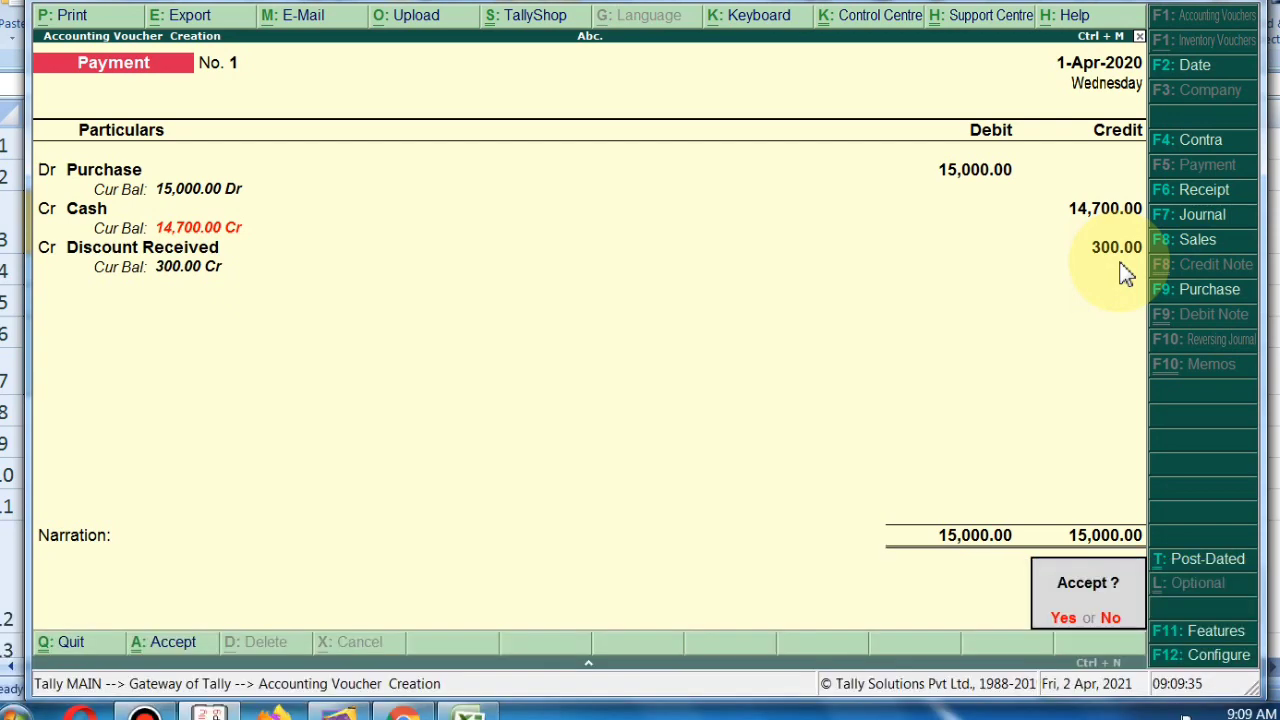
pyautogui.press('Return')
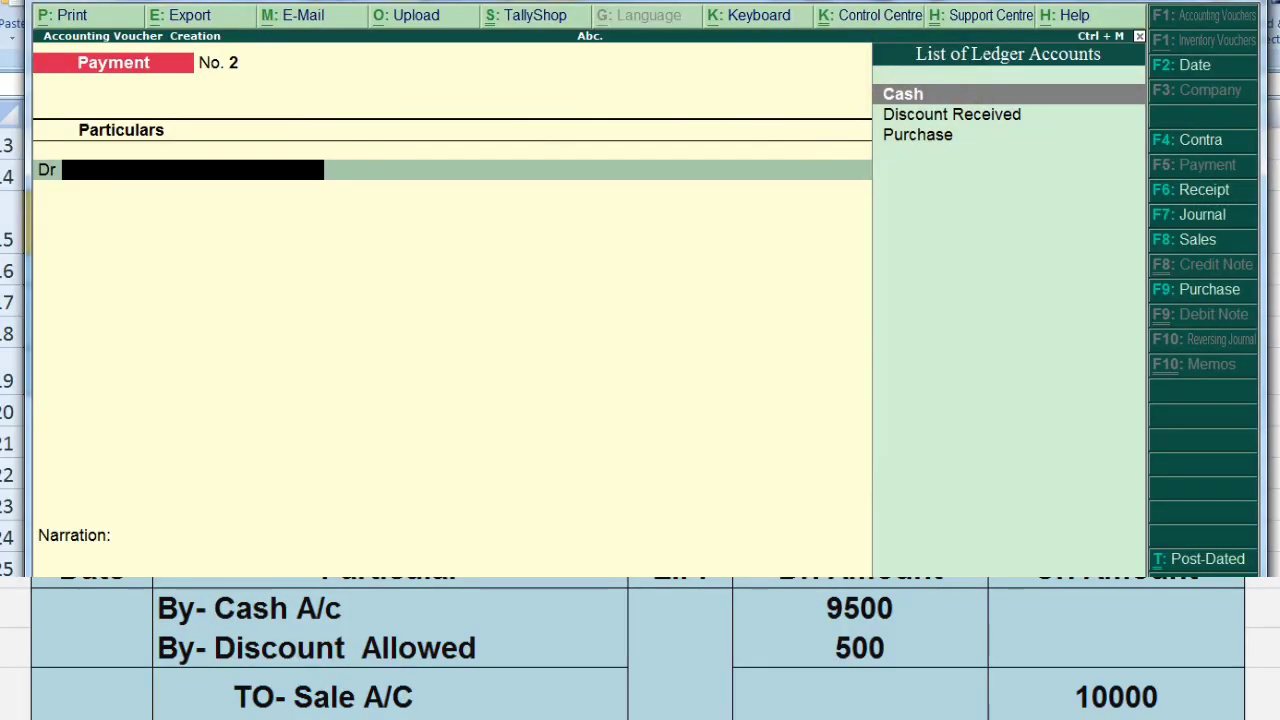
# - Start a receipt voucher and create a ledger named Sale under Sales Accounts for its credit line, with ledger type Not Applicable
pyautogui.press('F6')
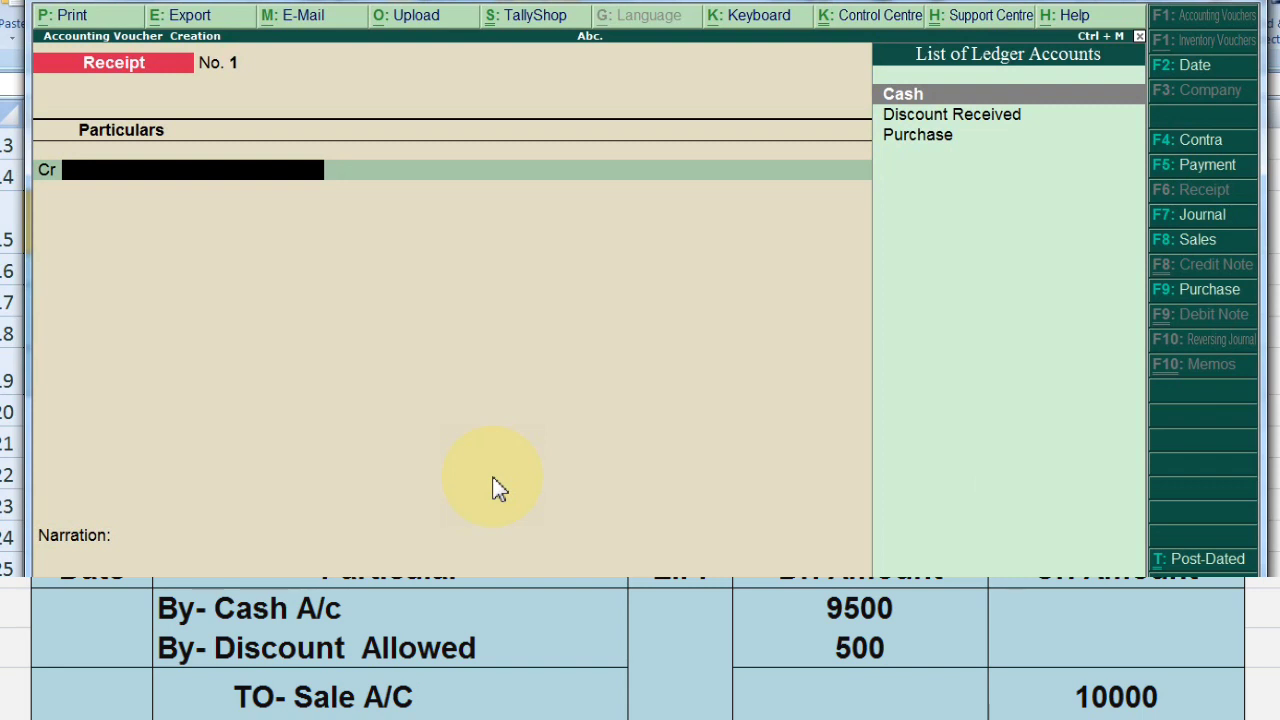
pyautogui.hotkey('alt', 'c')
pyautogui.write('Sale')
pyautogui.press('Return')
pyautogui.press('Return')
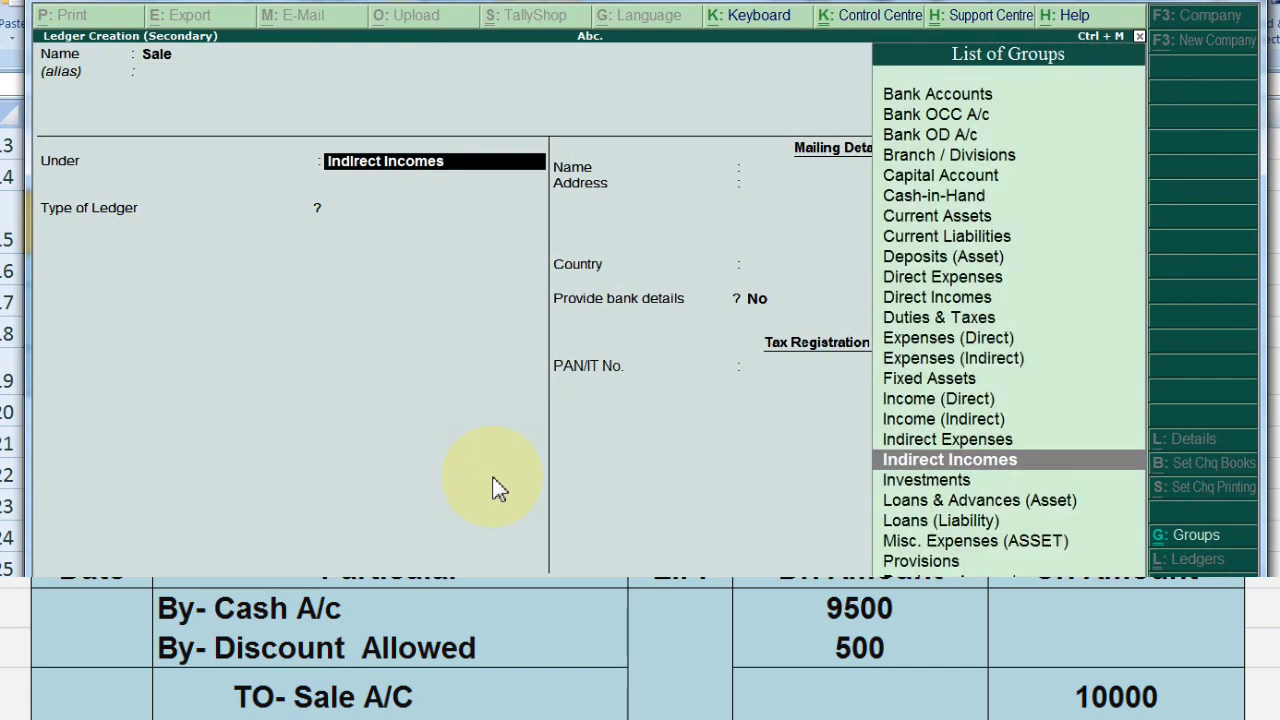
pyautogui.write('S')
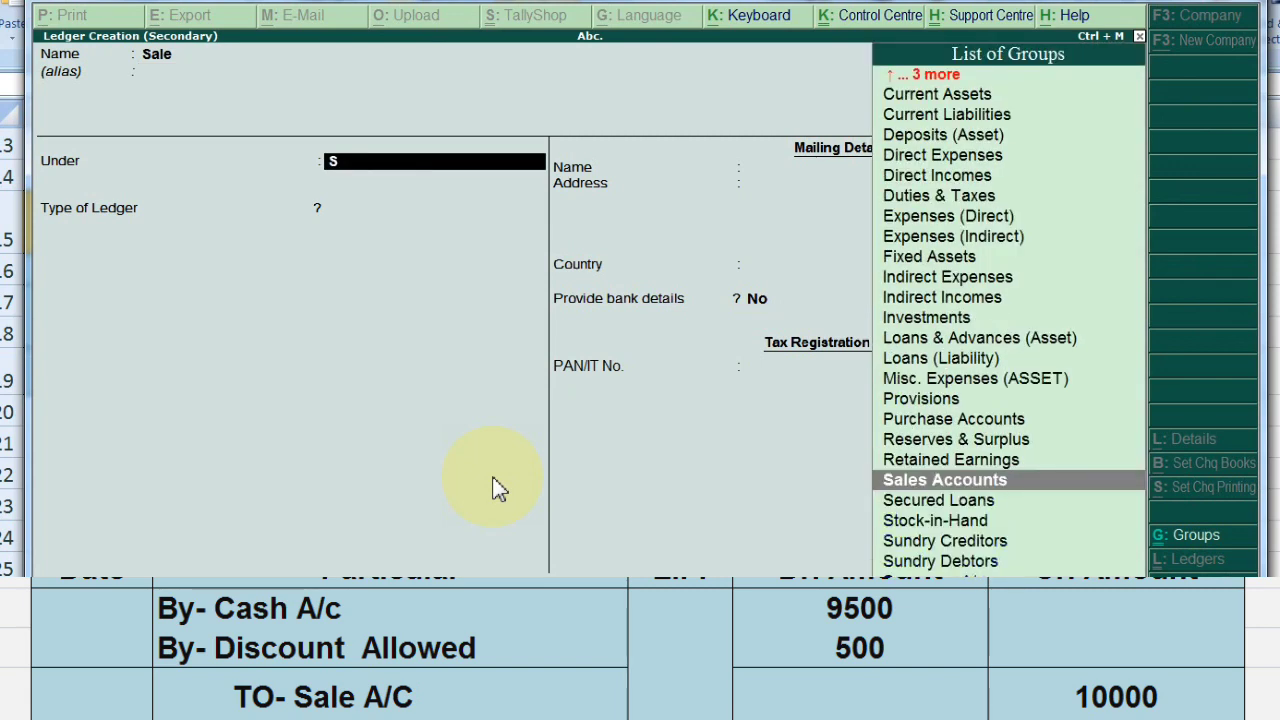
pyautogui.press('Return')
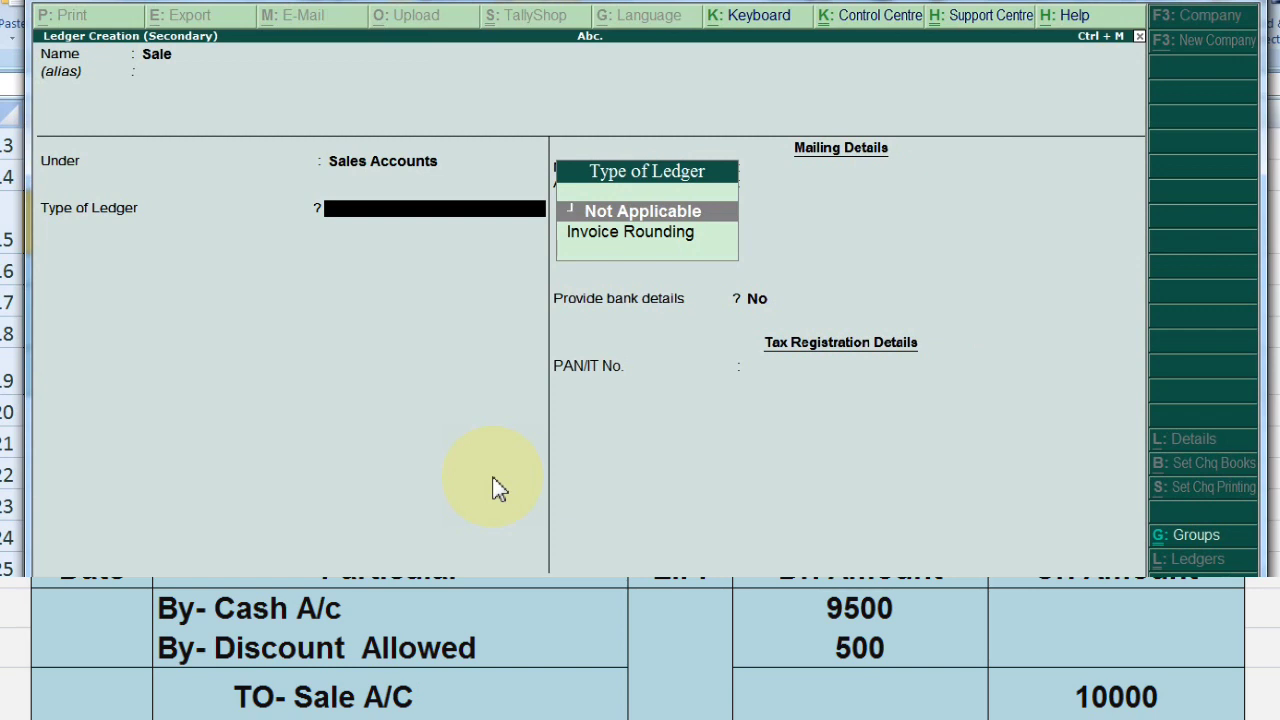
pyautogui.press('Return')
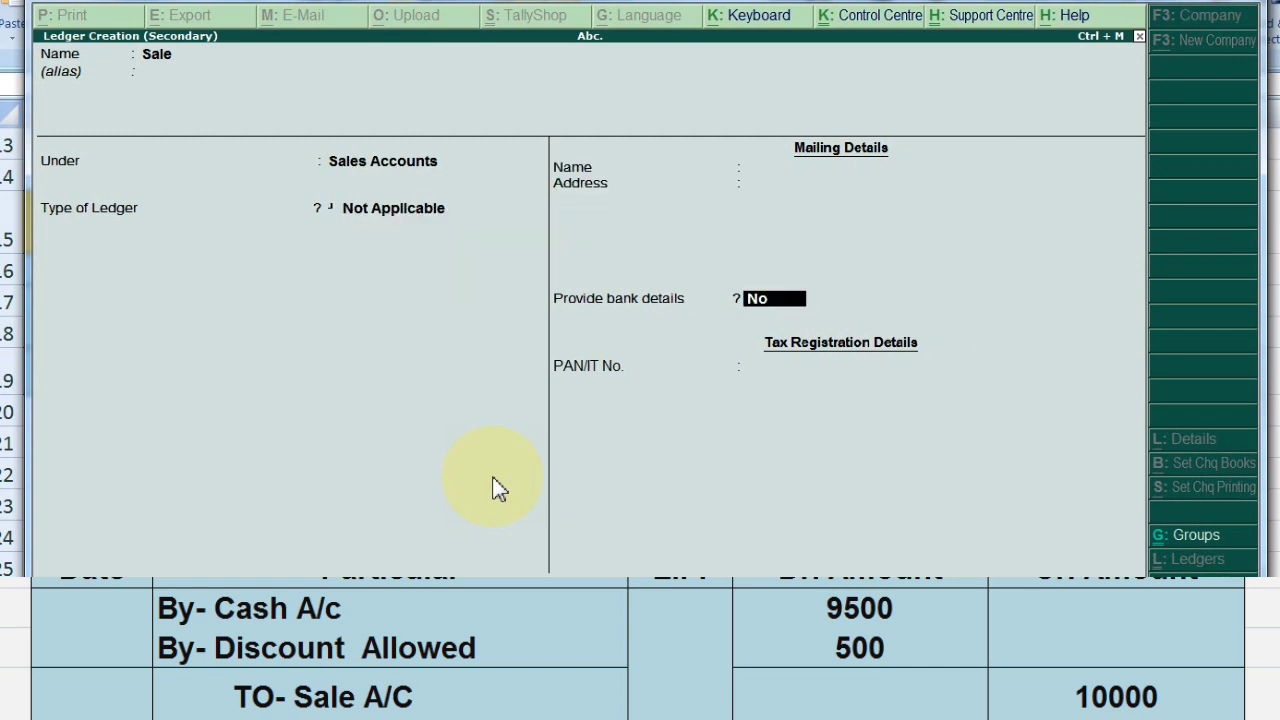
pyautogui.press('Return')
pyautogui.press('Return')
pyautogui.press('Return')
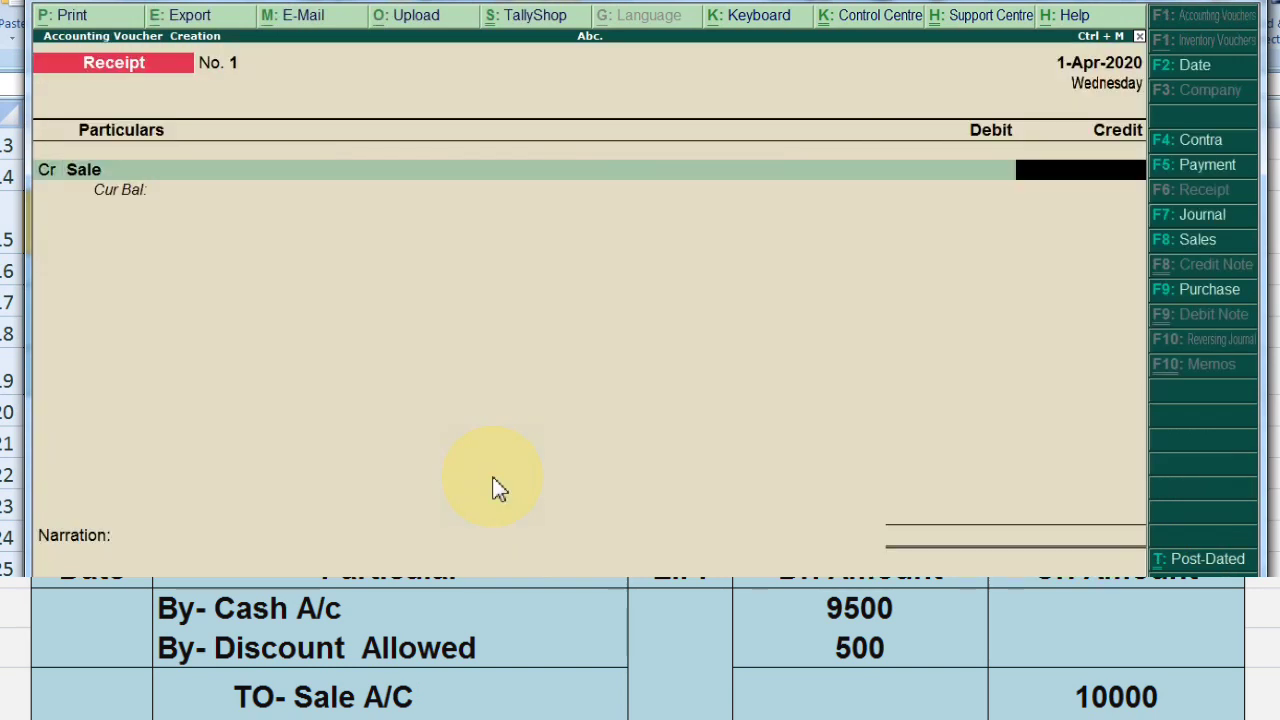
# - Credit Sale with 10000 and debit Cash with 9500 in the receipt voucher
pyautogui.write('10000')
pyautogui.press('Return')
pyautogui.press('Return')
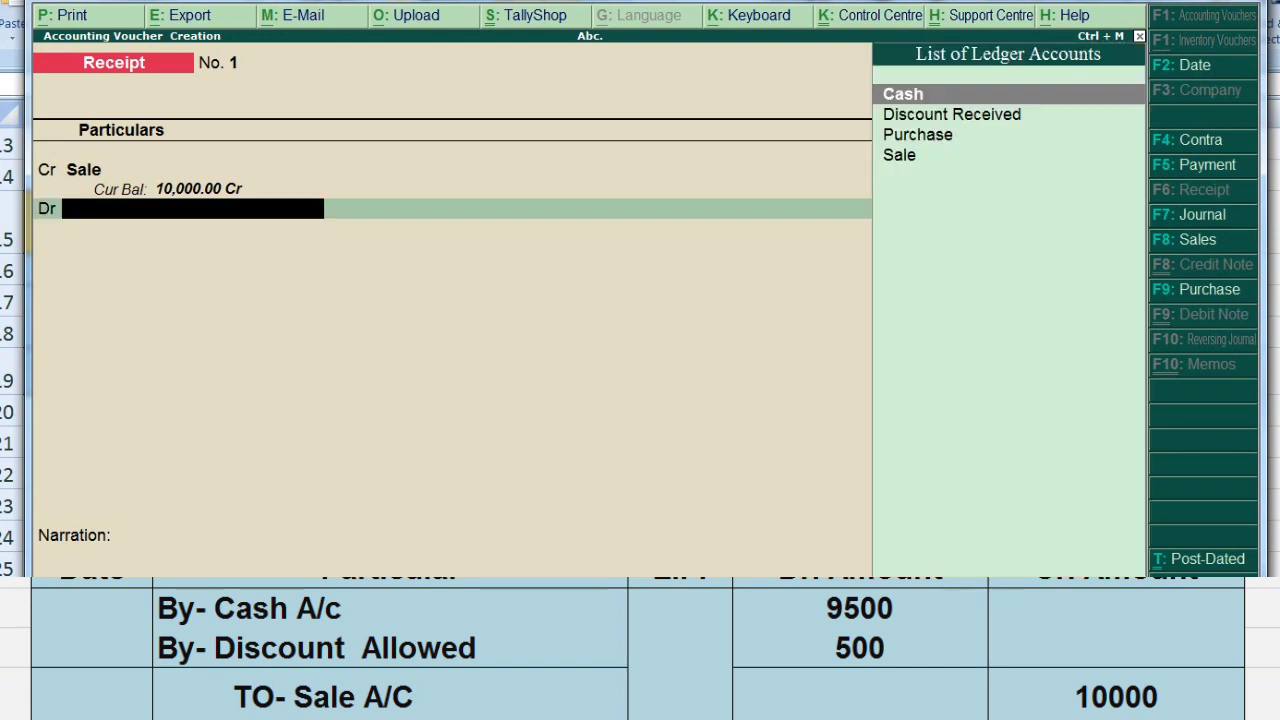
pyautogui.press('Return')
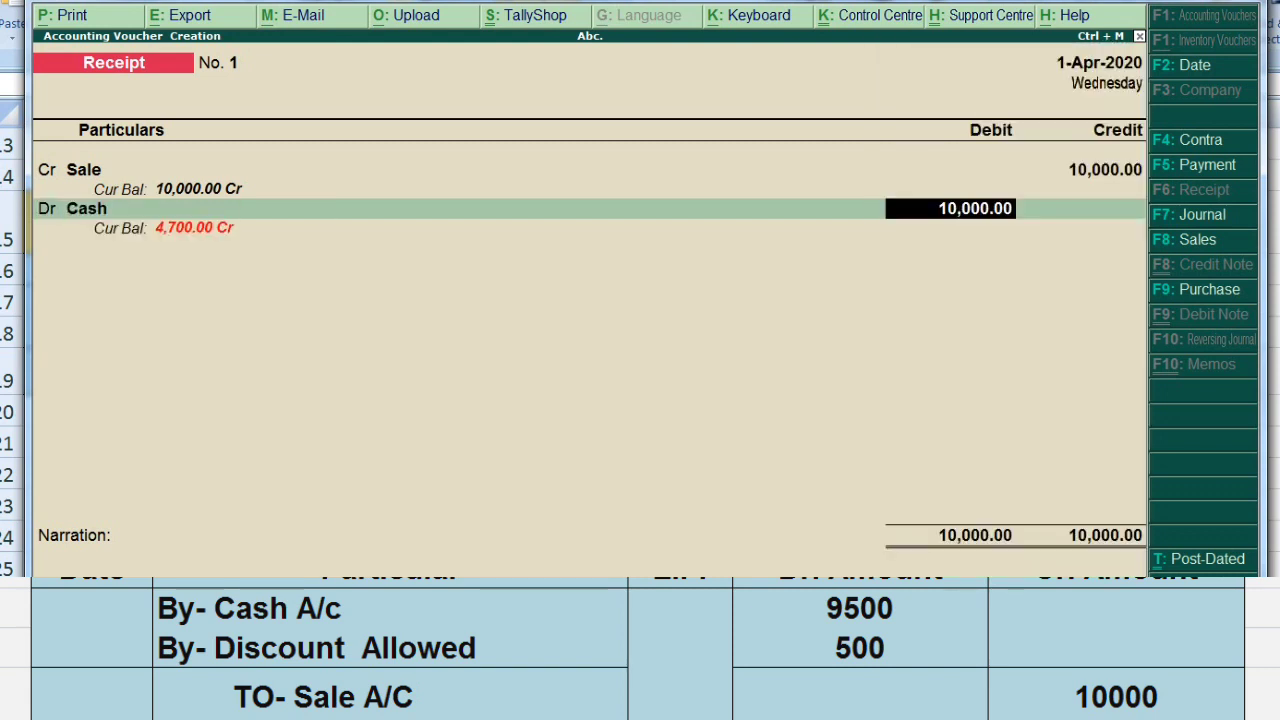
pyautogui.write('9500')
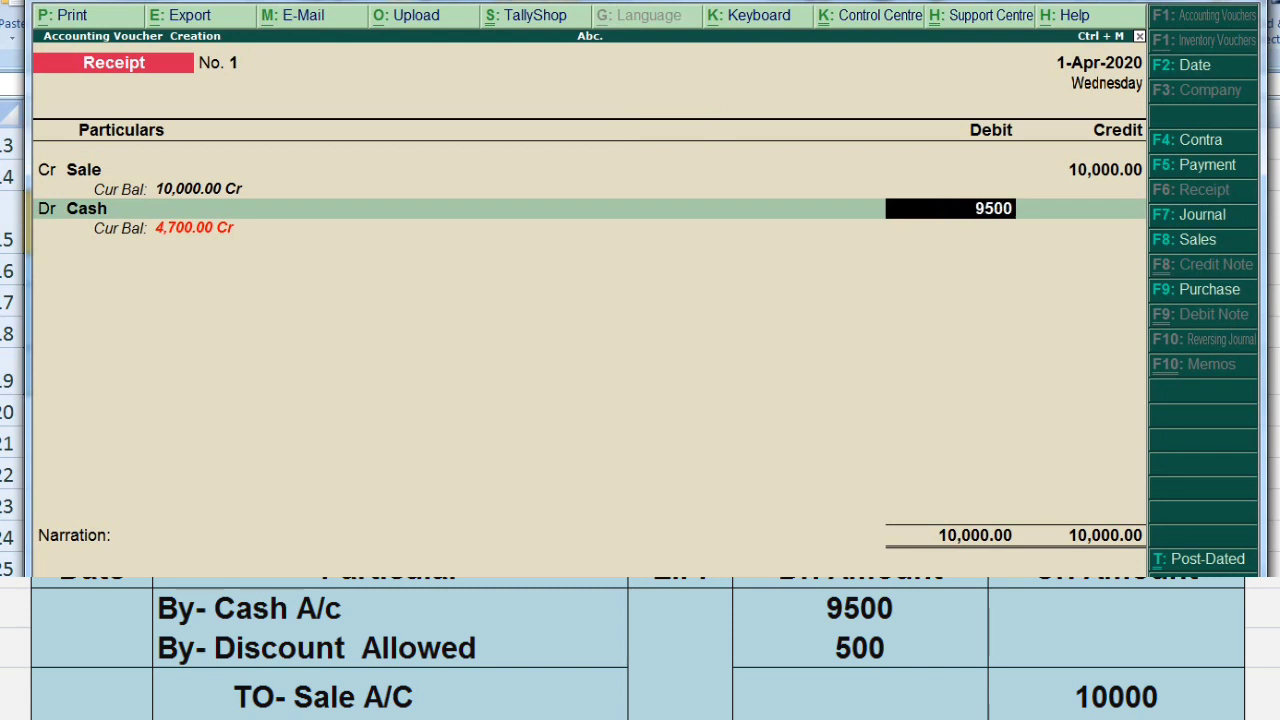
pyautogui.press('Return')
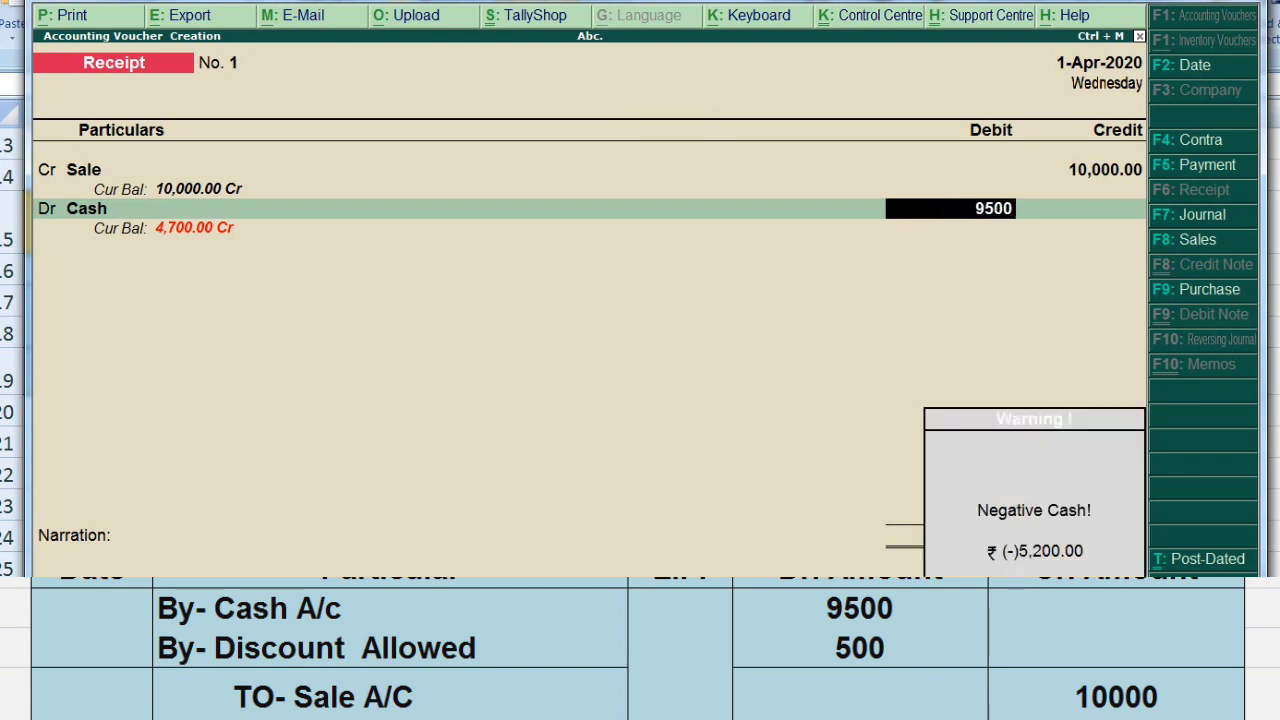
pyautogui.press('Return')
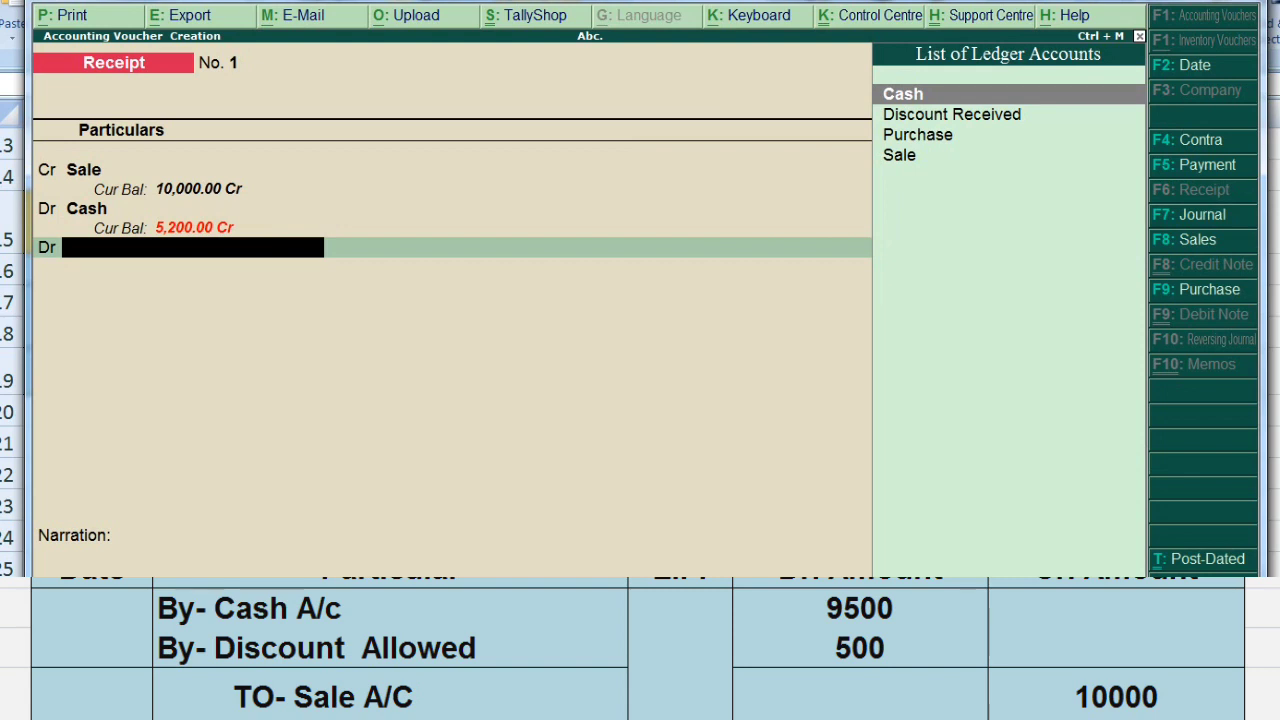
# - Create a ledger named Discount Allowed under Indirect Expenses for the second debit line, with ledger type Not Applicable and no bank details
pyautogui.hotkey('alt', 'c')
pyautogui.write('Di')
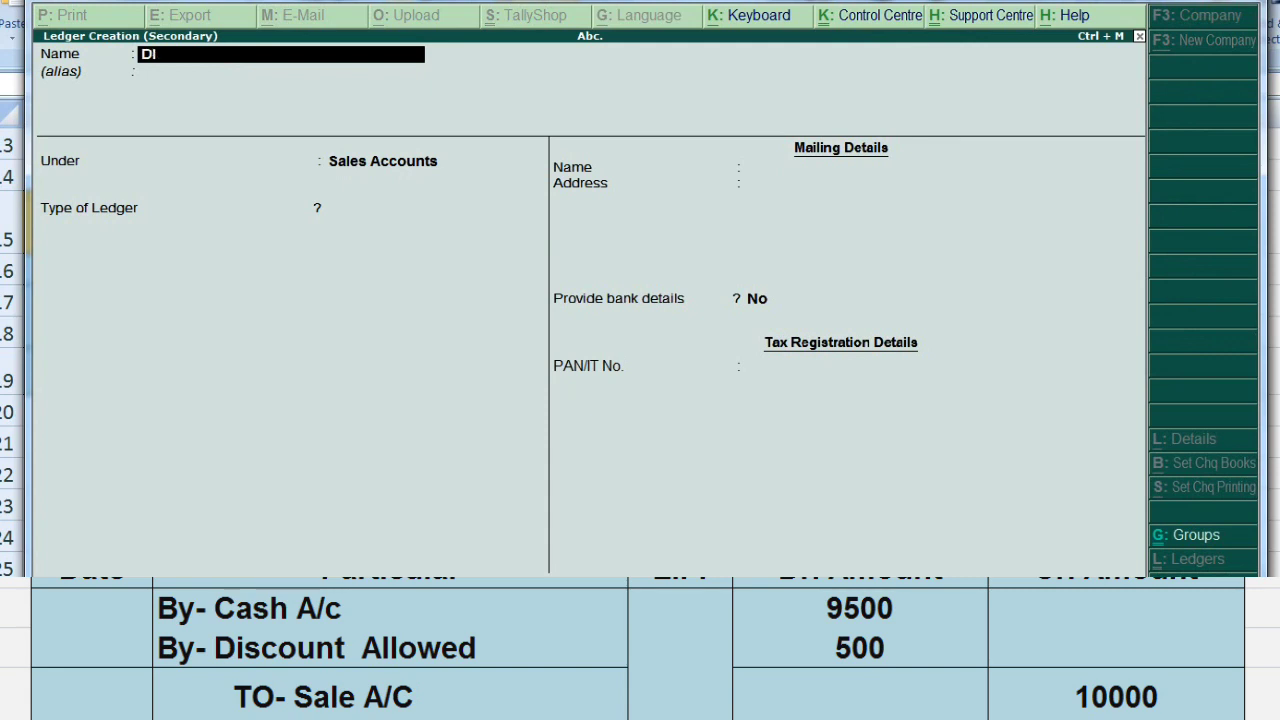
pyautogui.write('scount Allowed')
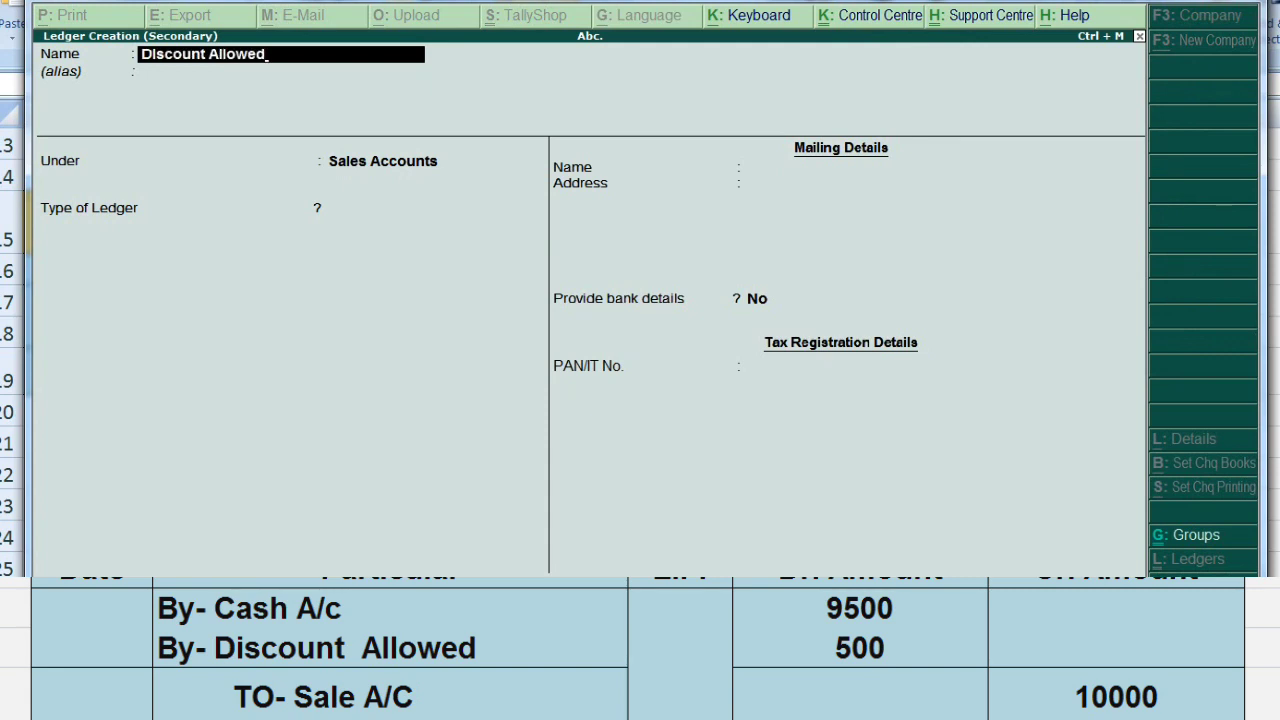
pyautogui.press('Return')
pyautogui.press('Return')
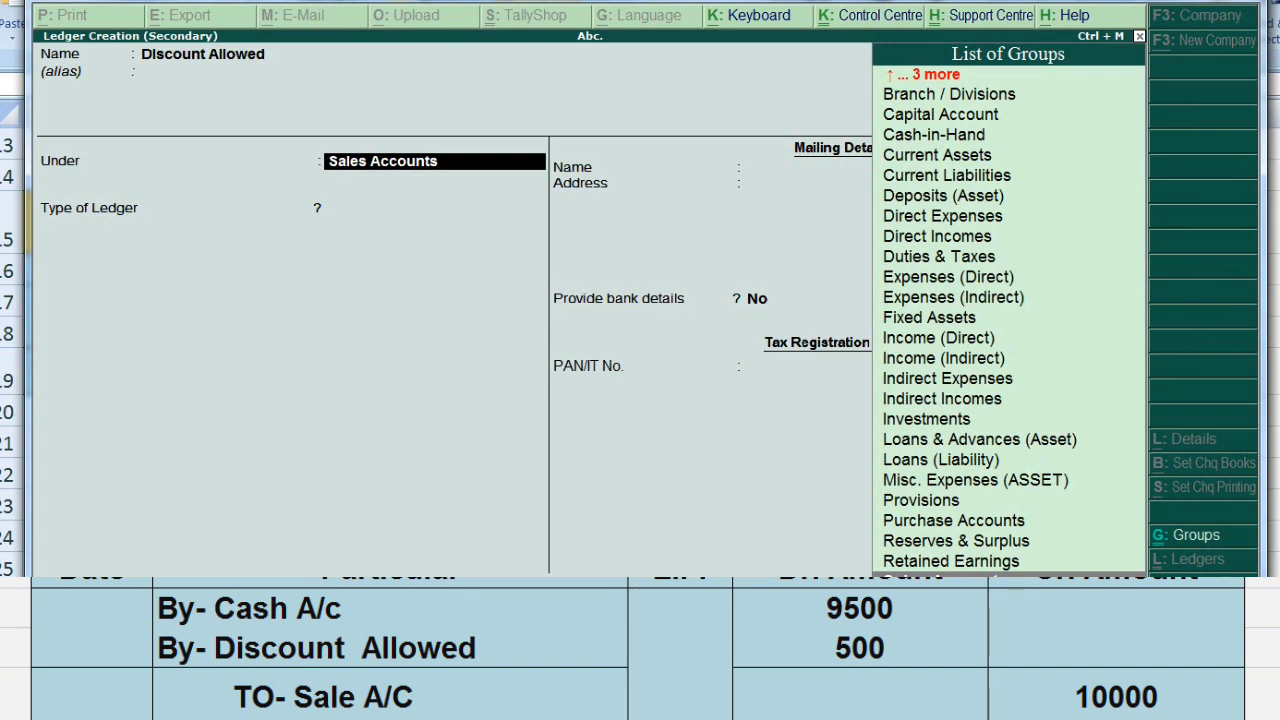
pyautogui.write('I')
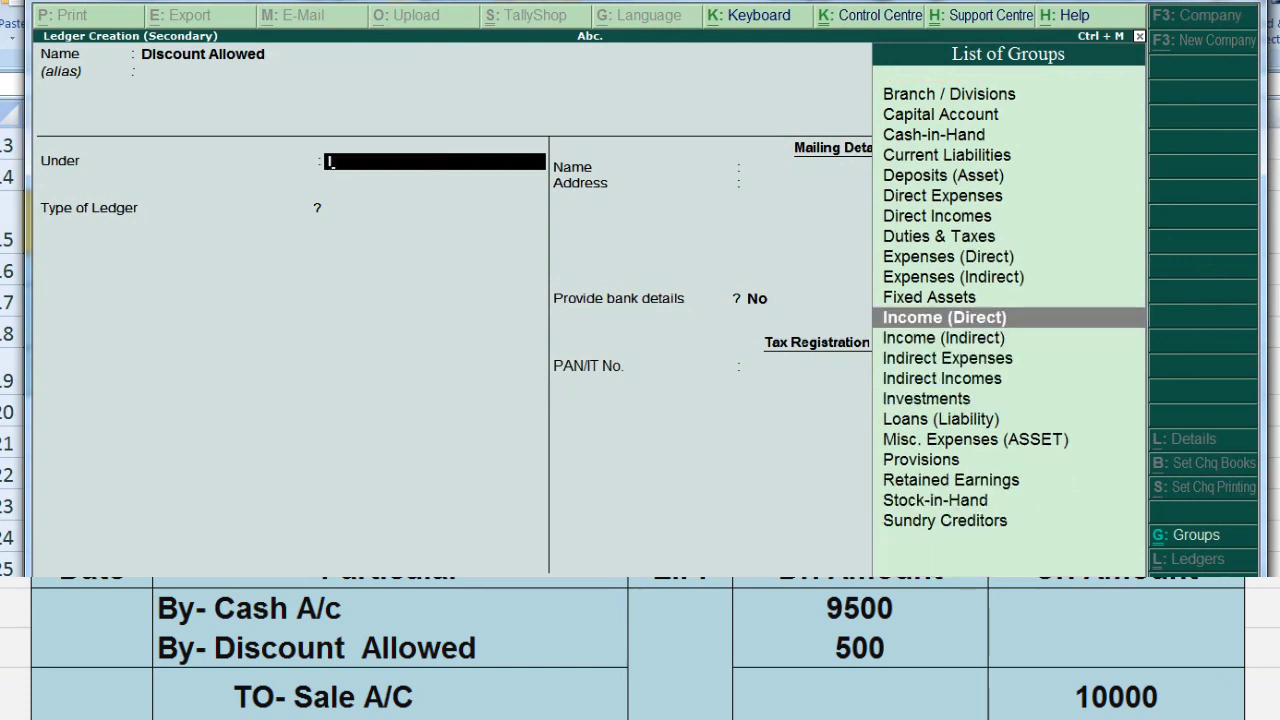
pyautogui.press('Down')
pyautogui.press('Down')
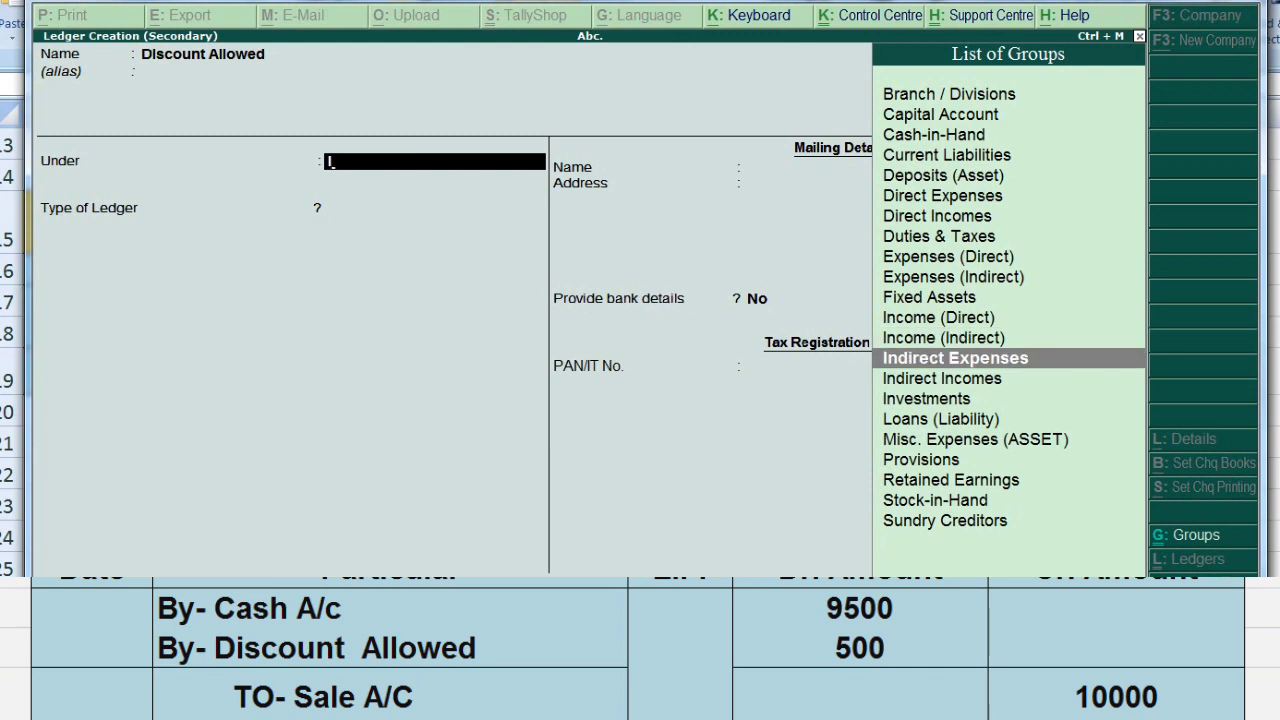
pyautogui.press('Return')
pyautogui.press('Return')
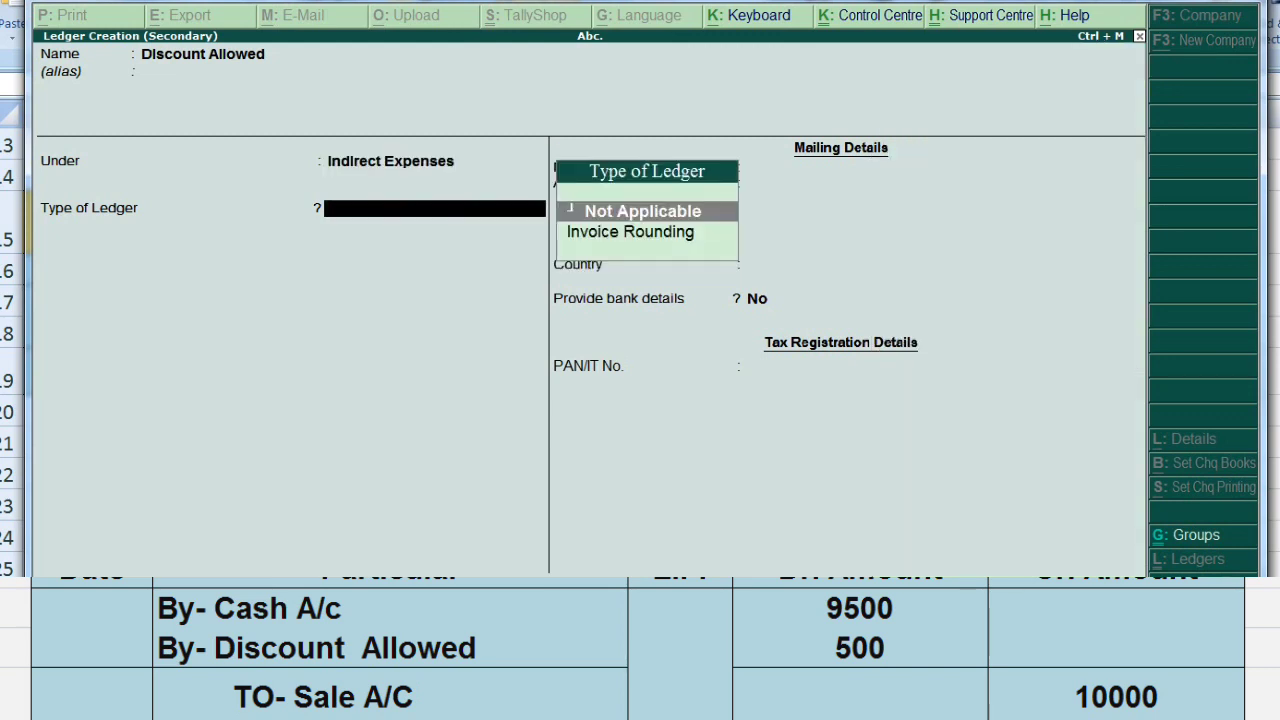
pyautogui.press('Return')
pyautogui.press('Return')
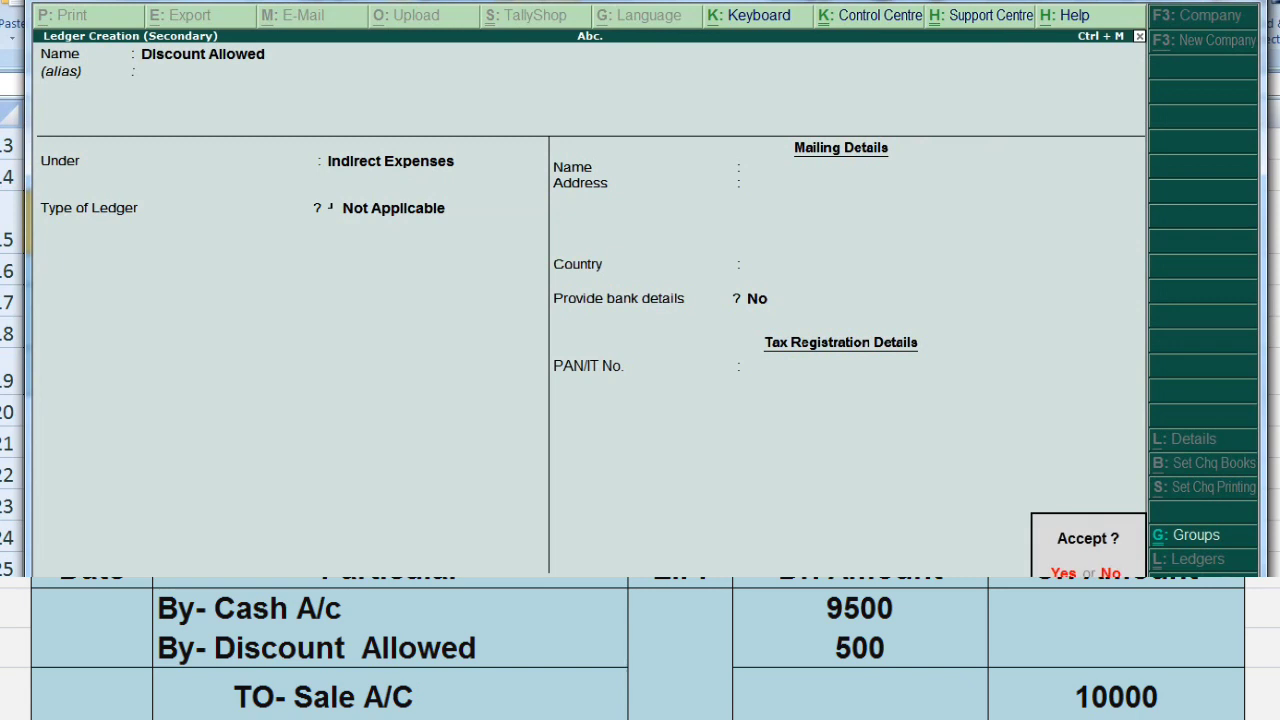
pyautogui.press('Return')
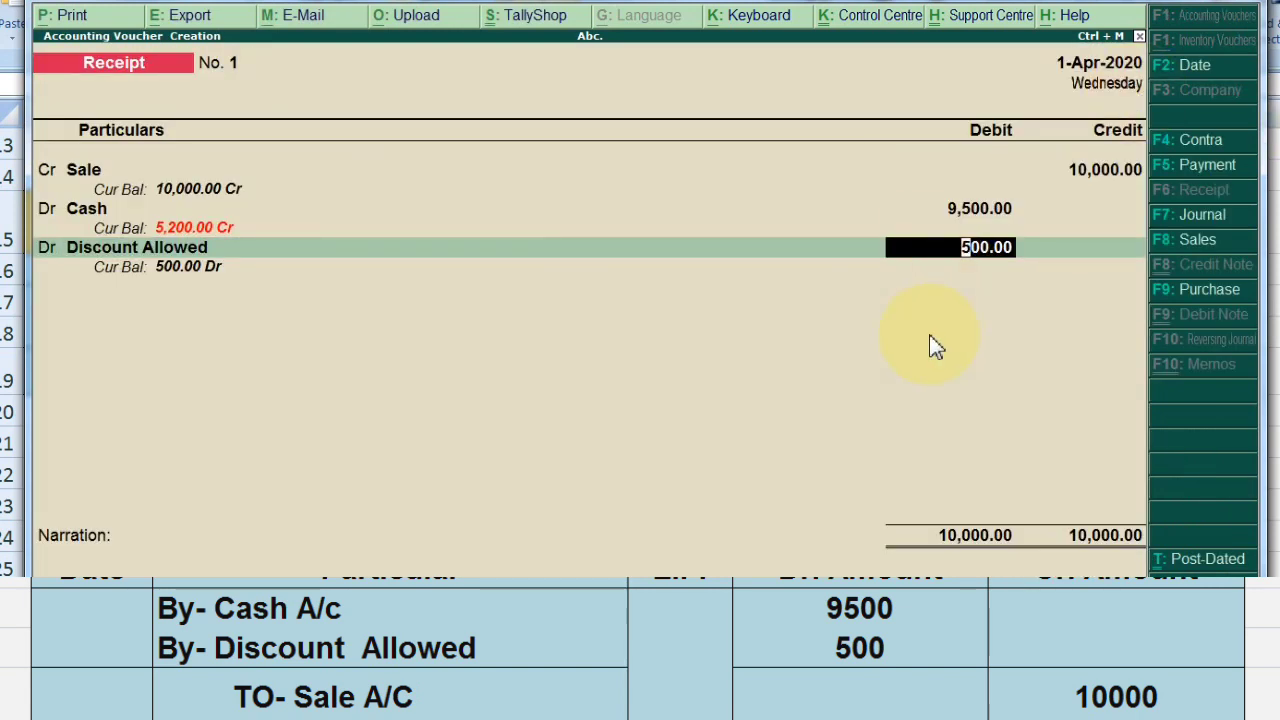
# - Debit Discount Allowed with 500, save the receipt voucher without a narration and leave voucher entry
pyautogui.press('Return')
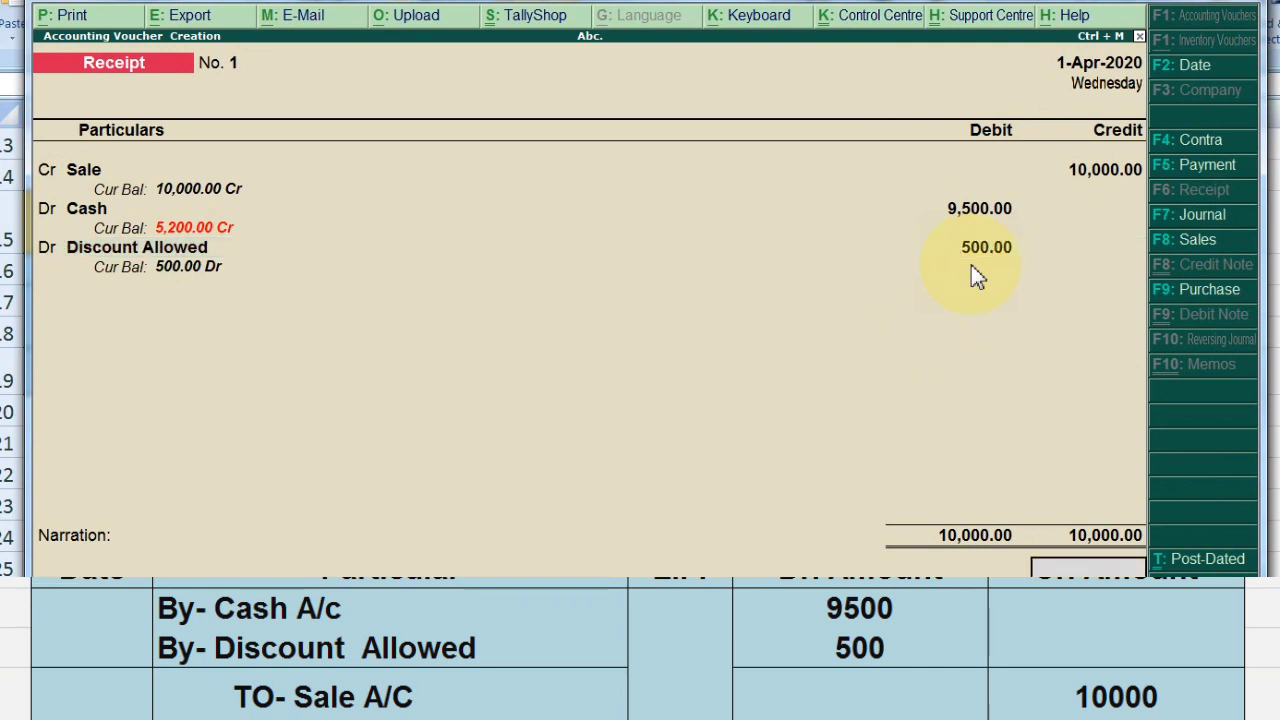
pyautogui.press('Return')
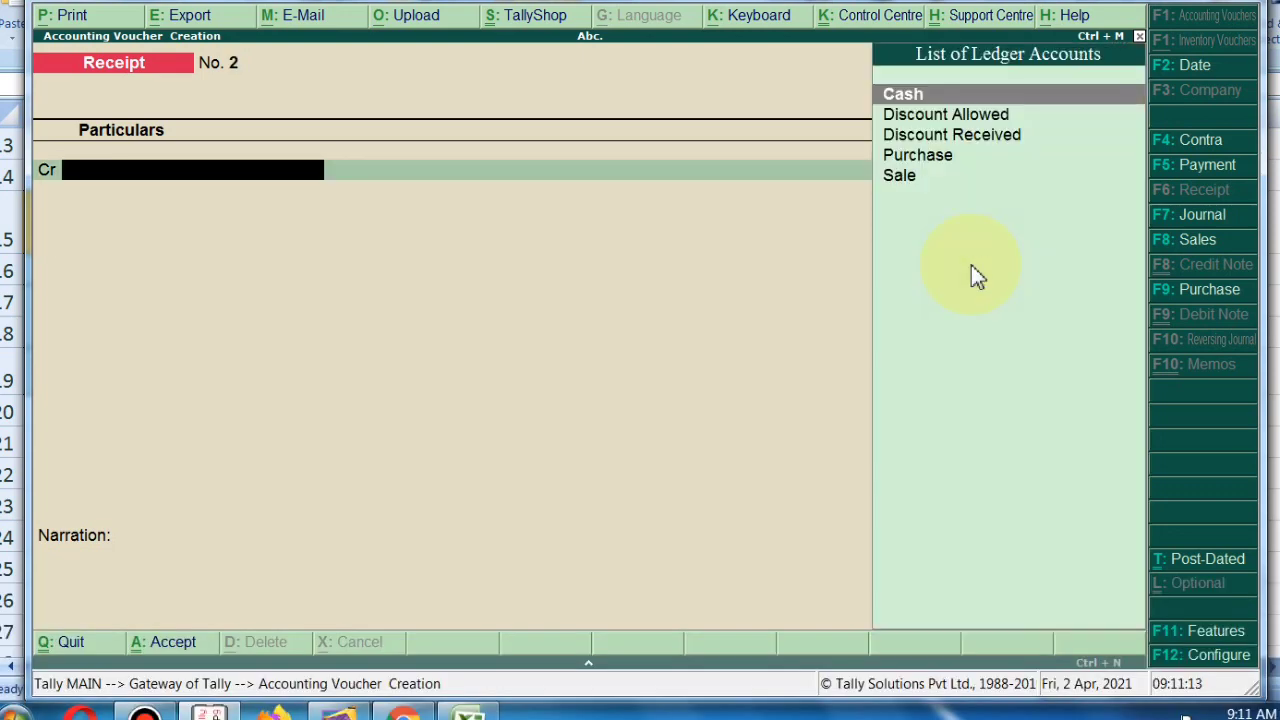
pyautogui.press('Escape')
pyautogui.press('Return')
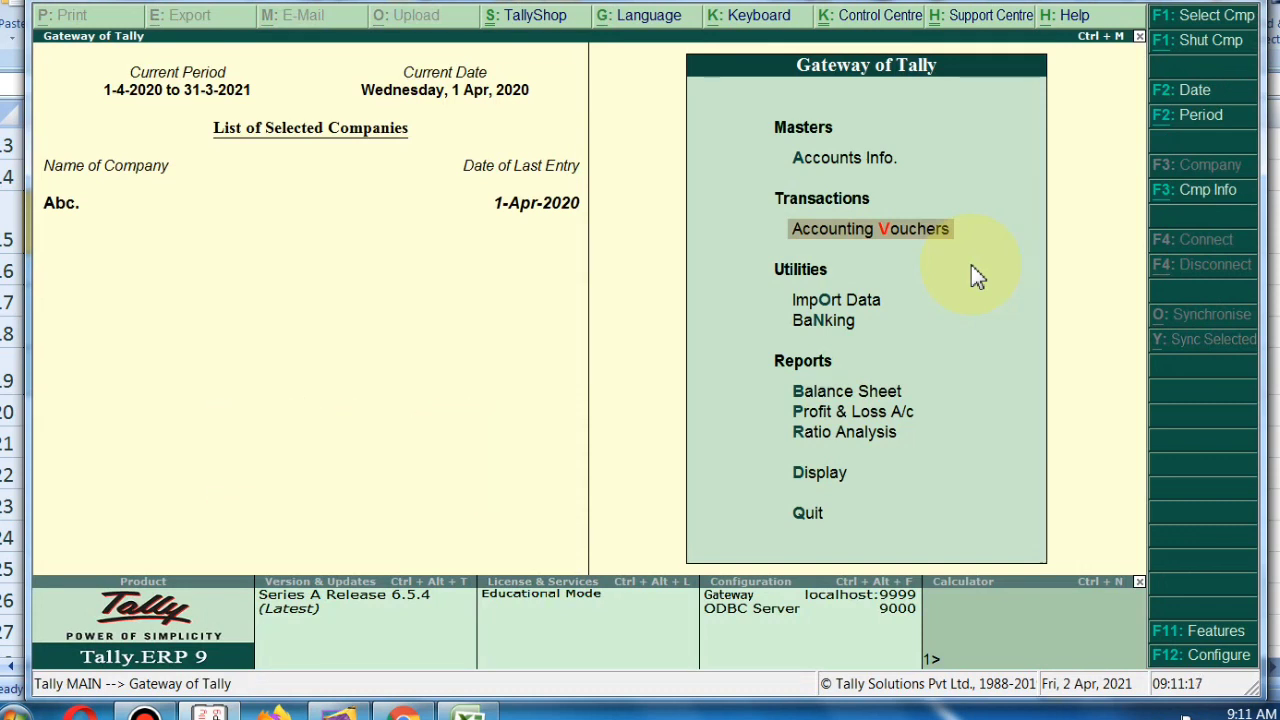
# - Open the Day Book and review the entries of the Purchase payment voucher, closing it without changes
pyautogui.press('d')
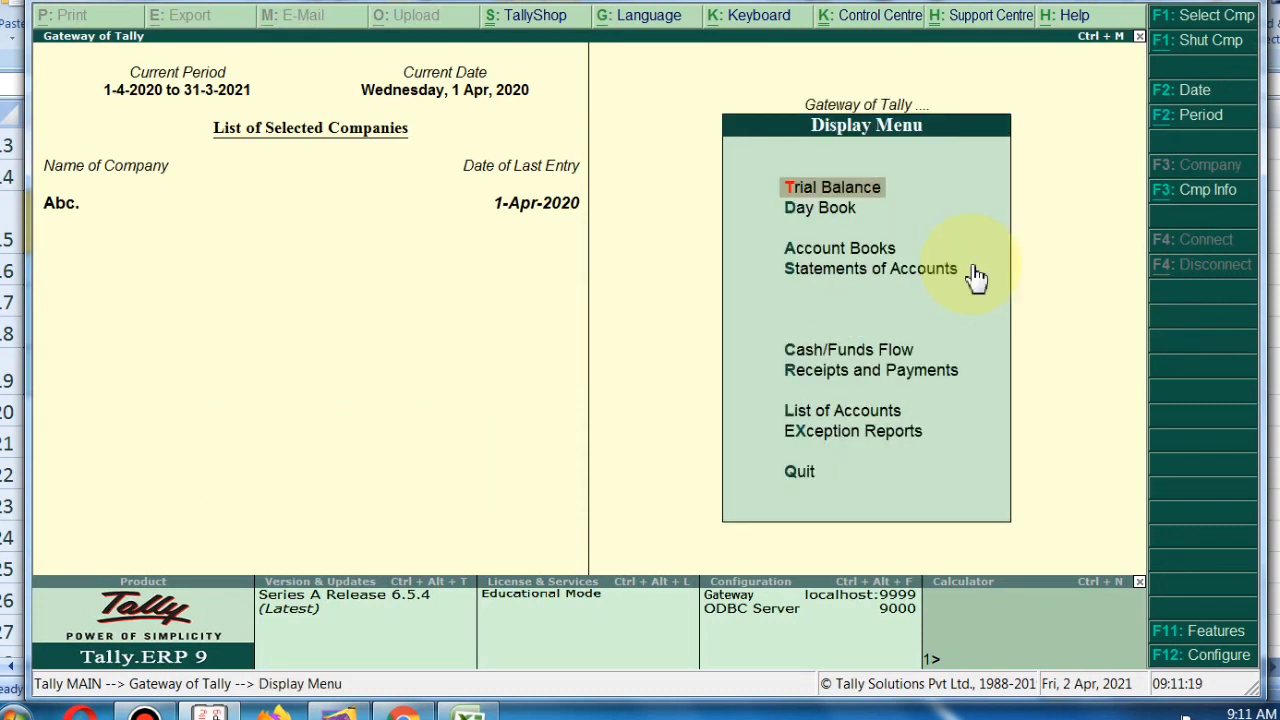
pyautogui.press('d')
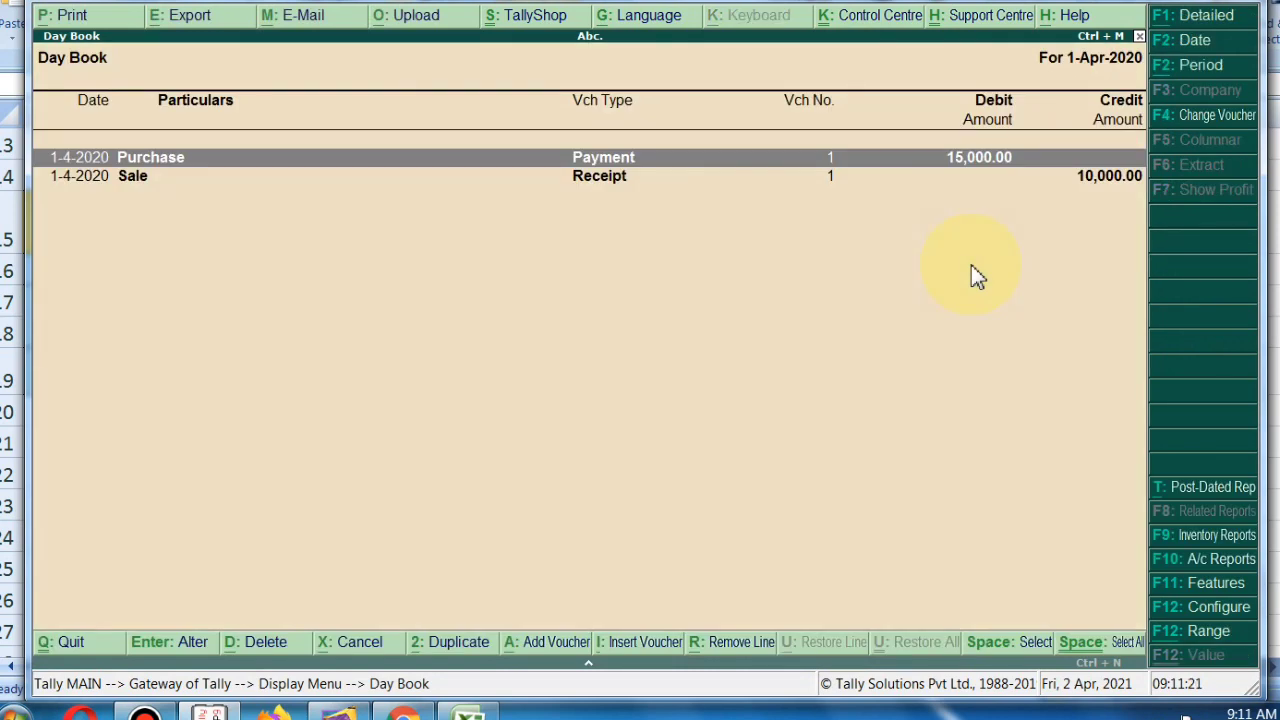
pyautogui.press('Return')
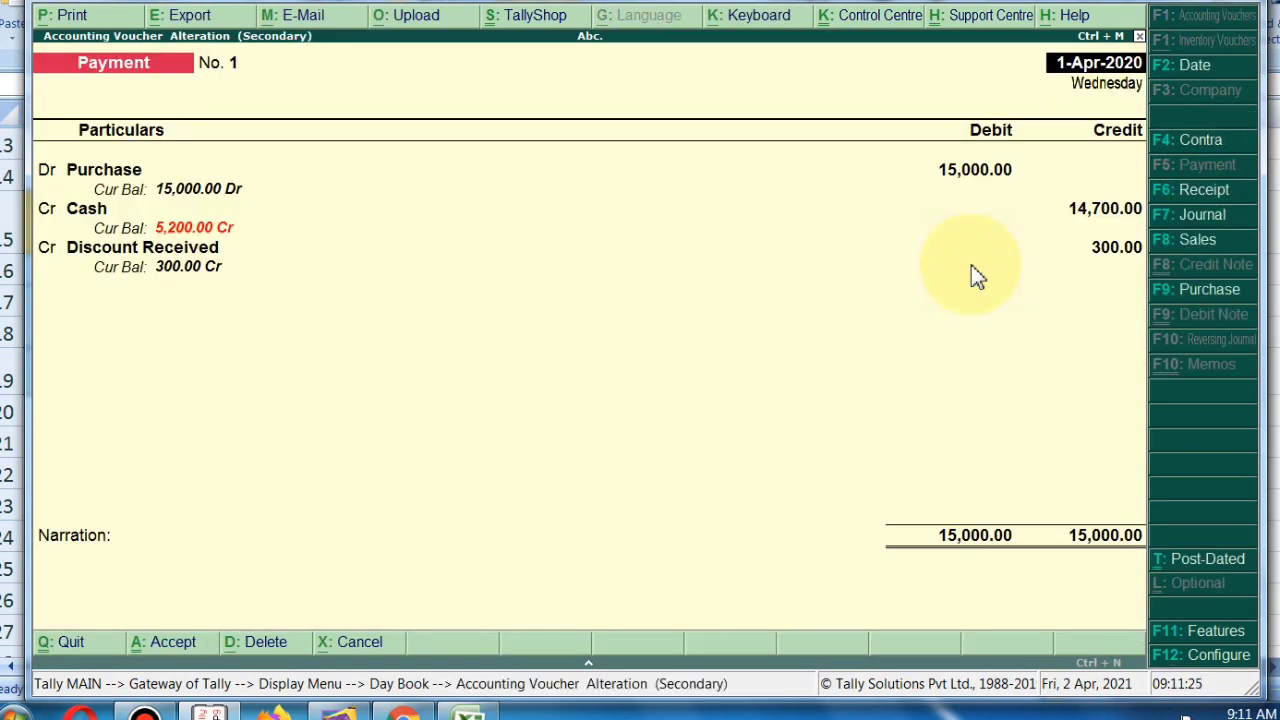
pyautogui.press('F2')
pyautogui.press('Escape')
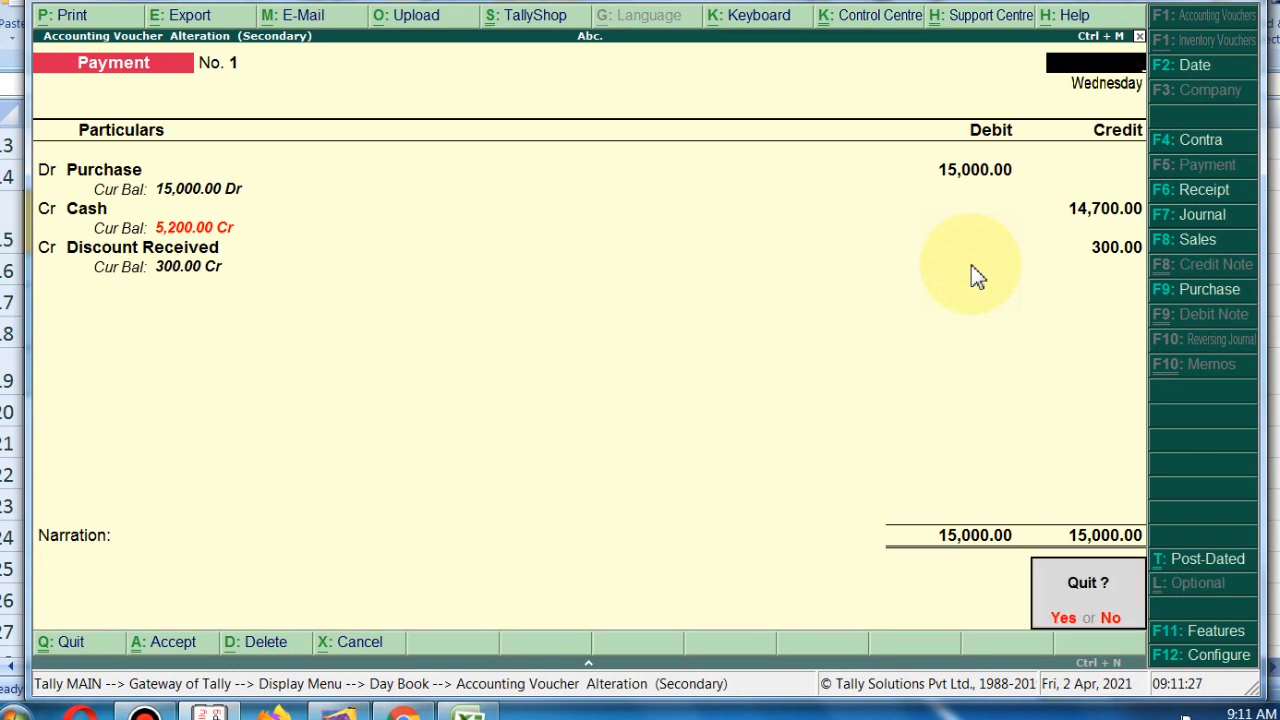
pyautogui.press('y')
# - Review the entries of the Sale receipt voucher from the Day Book and close it without changes
pyautogui.press('Down')
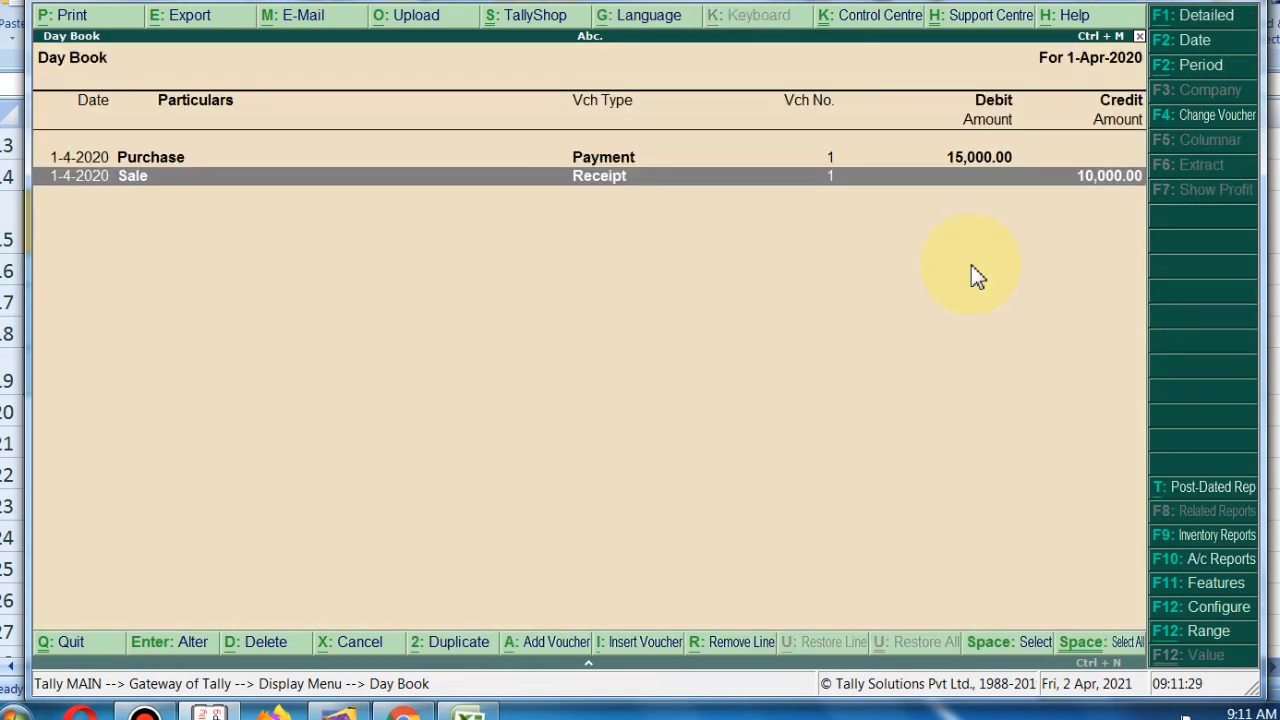
pyautogui.press('Return')
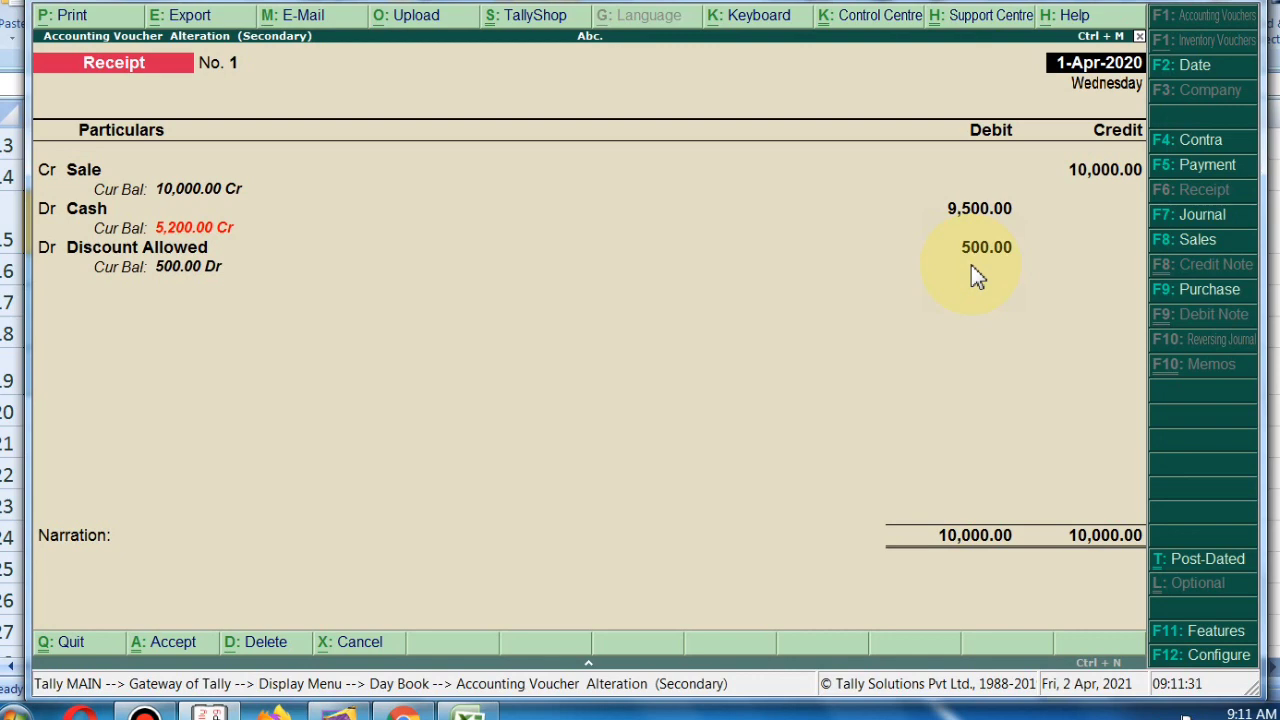
pyautogui.press('Escape')
pyautogui.press('y')
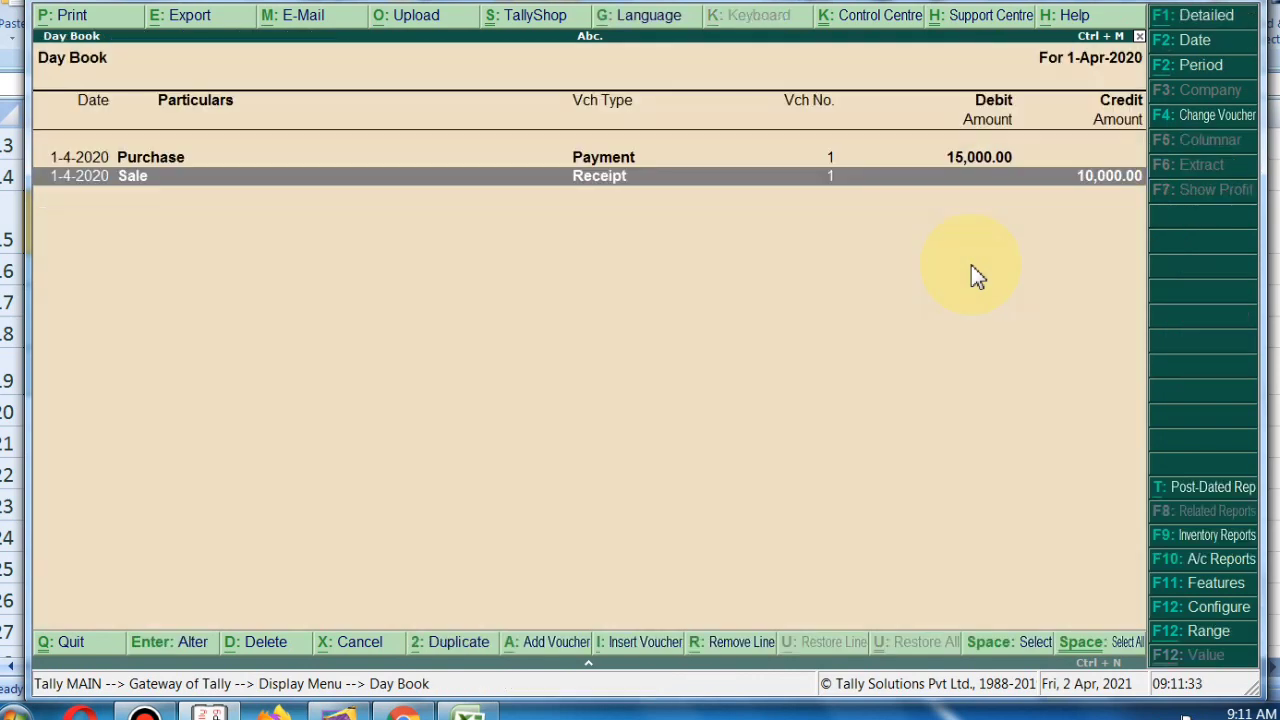